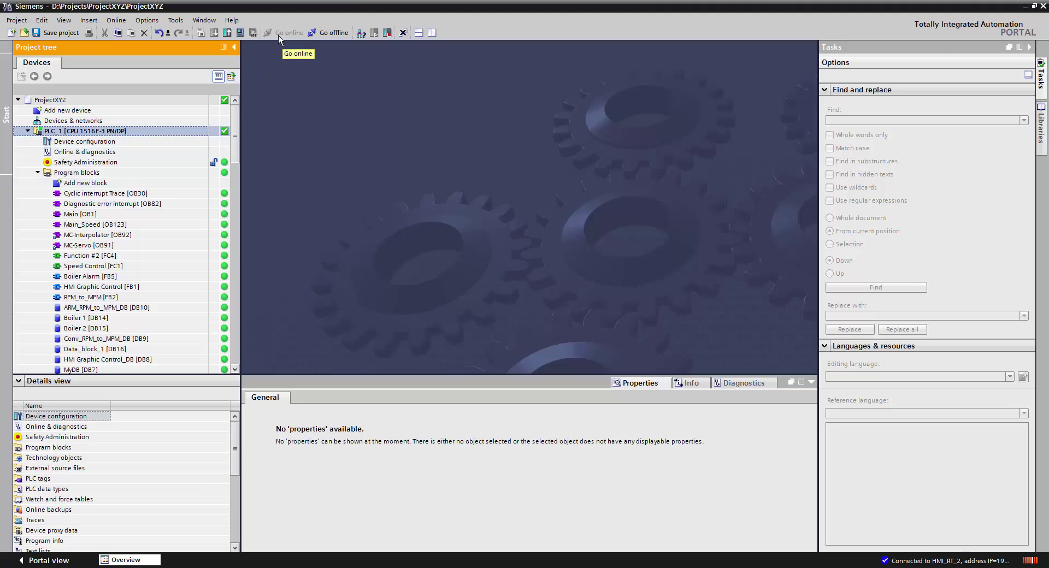
Back up PLC_1 from the online device, setting the Stop module action to Stop before uploading
right_click(68, 133)
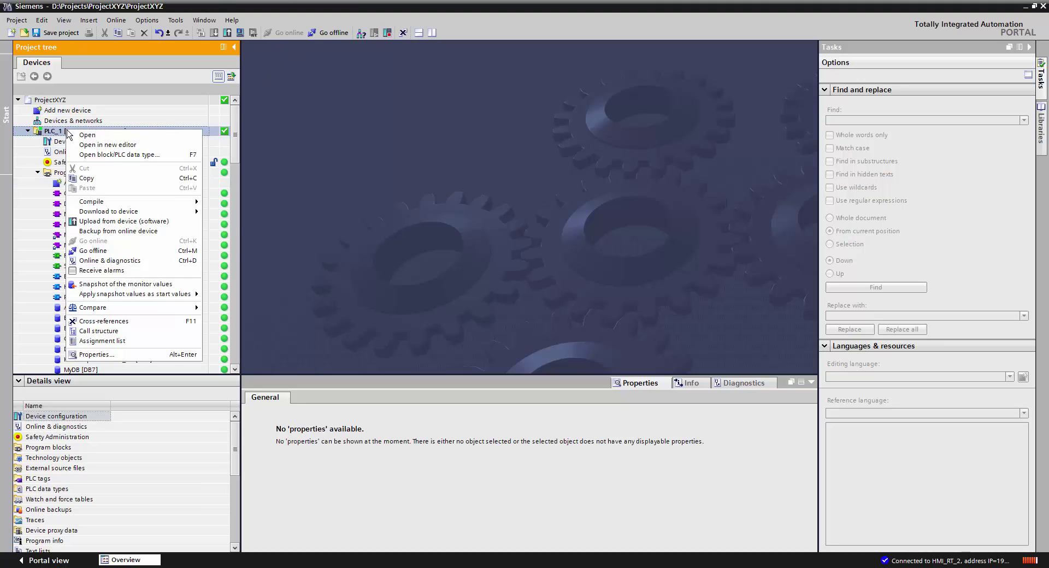
click(170, 234)
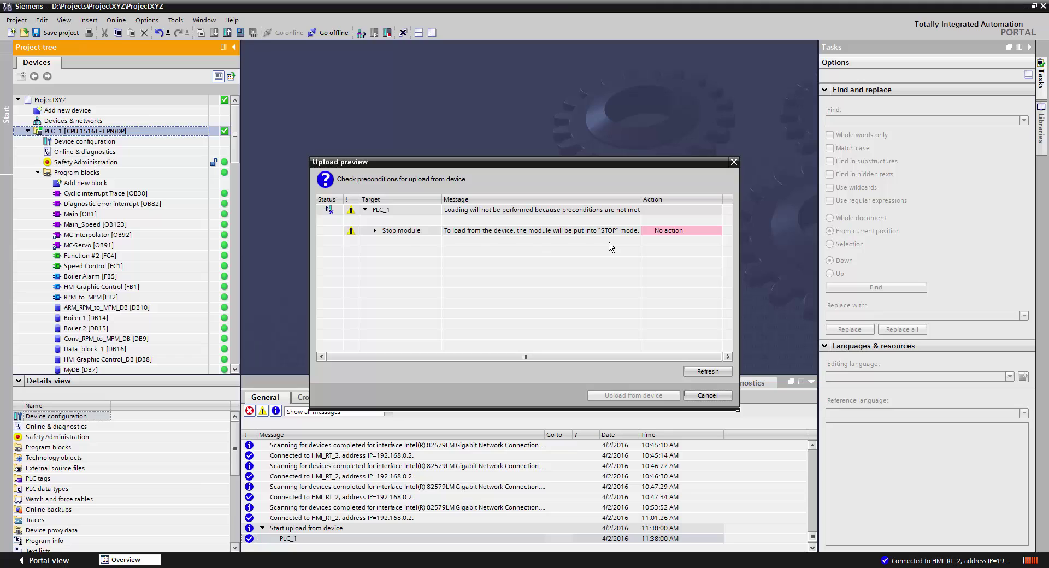
click(717, 231)
click(664, 248)
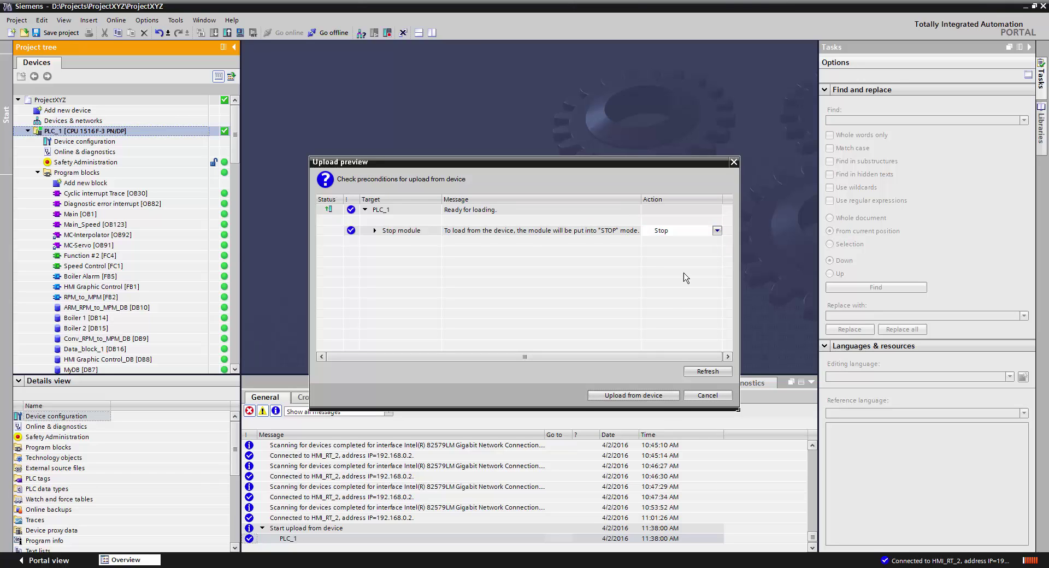
click(647, 395)
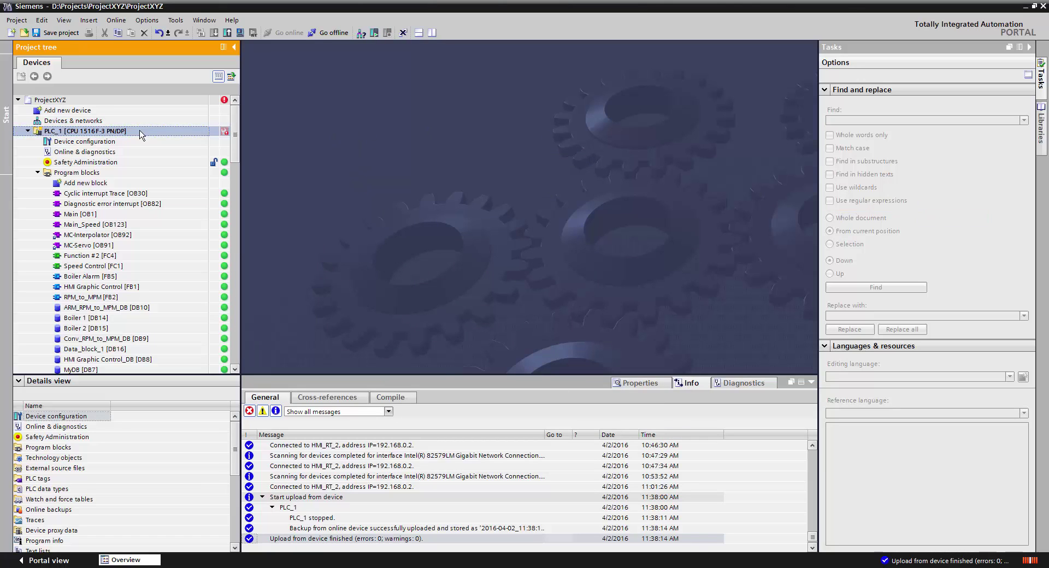
Switch PLC_1 back to RUN mode and select the new backup under Online backups
click(375, 34)
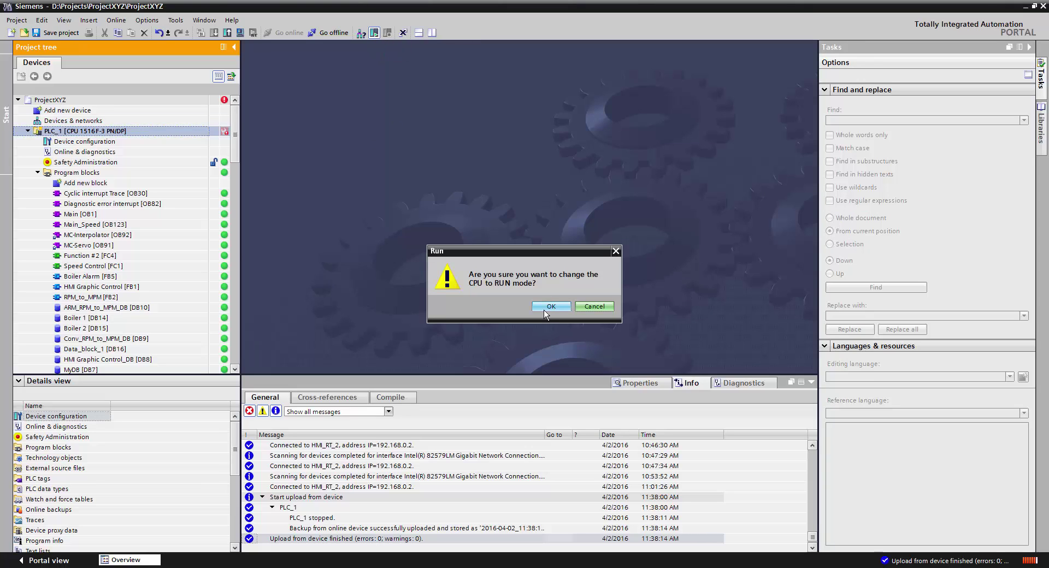
click(549, 307)
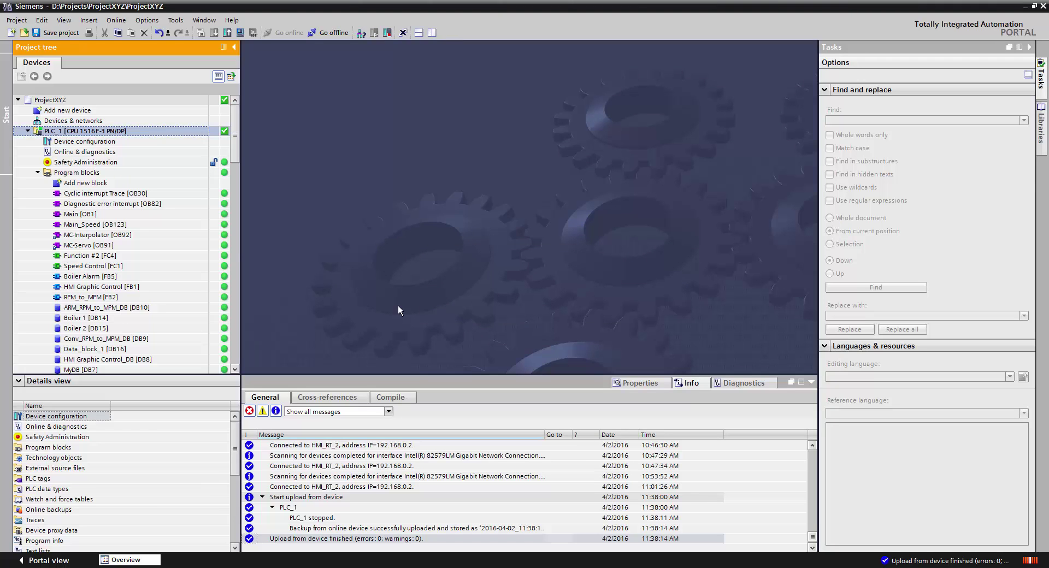
drag(236, 125, 245, 202)
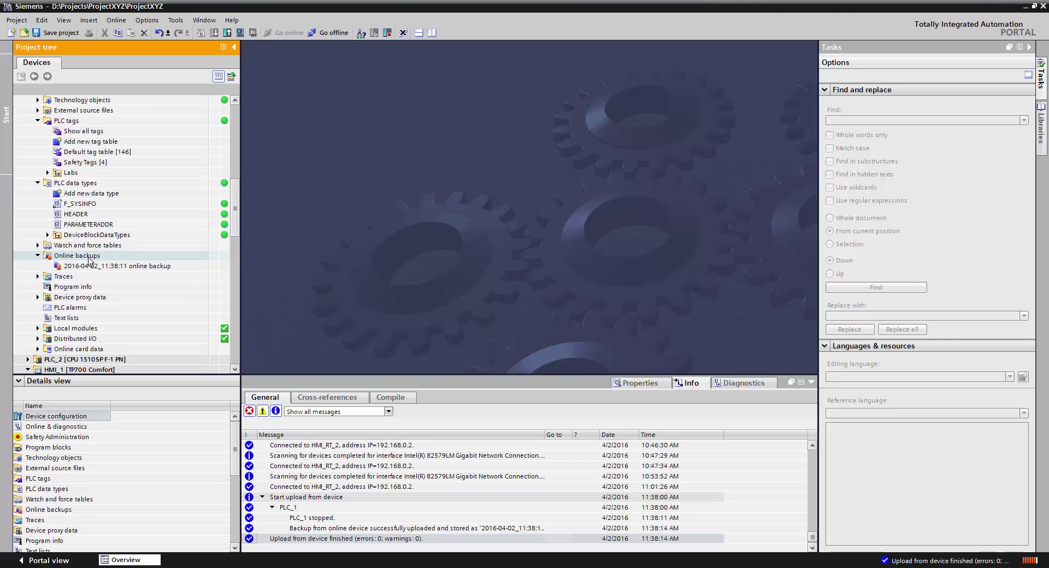
click(106, 267)
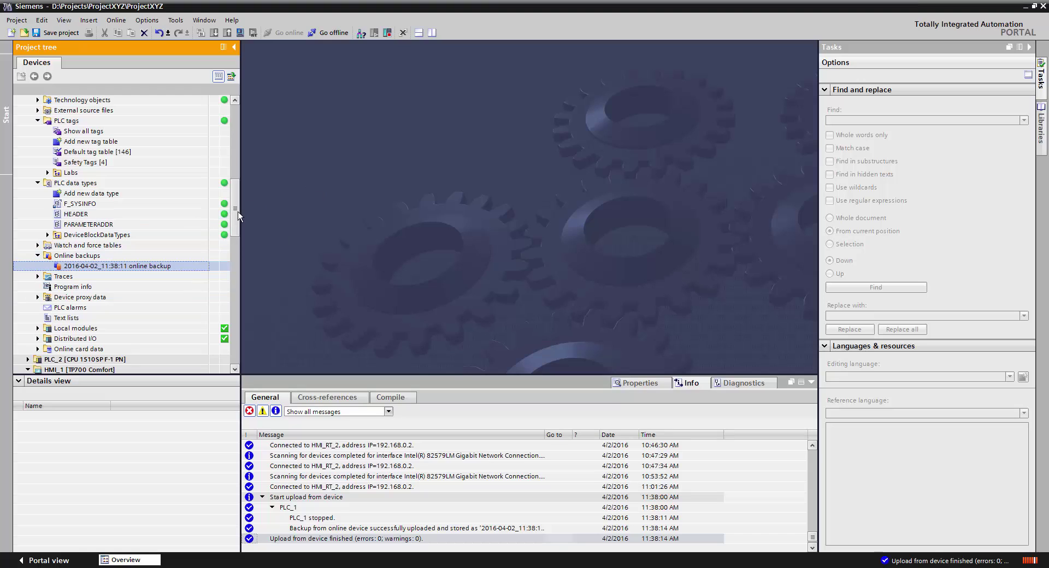
Open Main [OB1] and change the "foo" contact in Network 1 to normally closed
scroll(219, 214, up, 10)
double_click(103, 174)
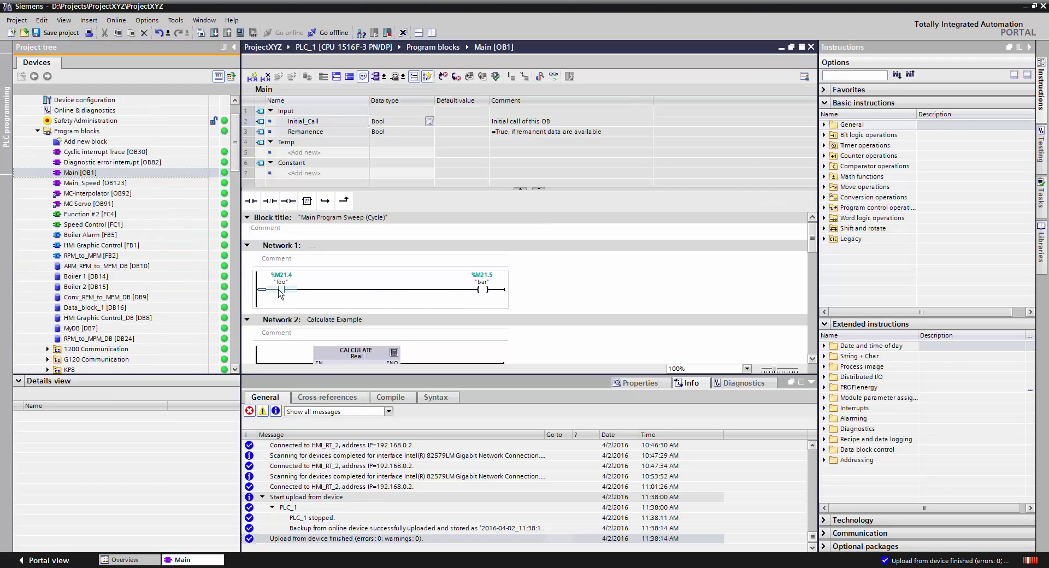
click(294, 290)
click(292, 290)
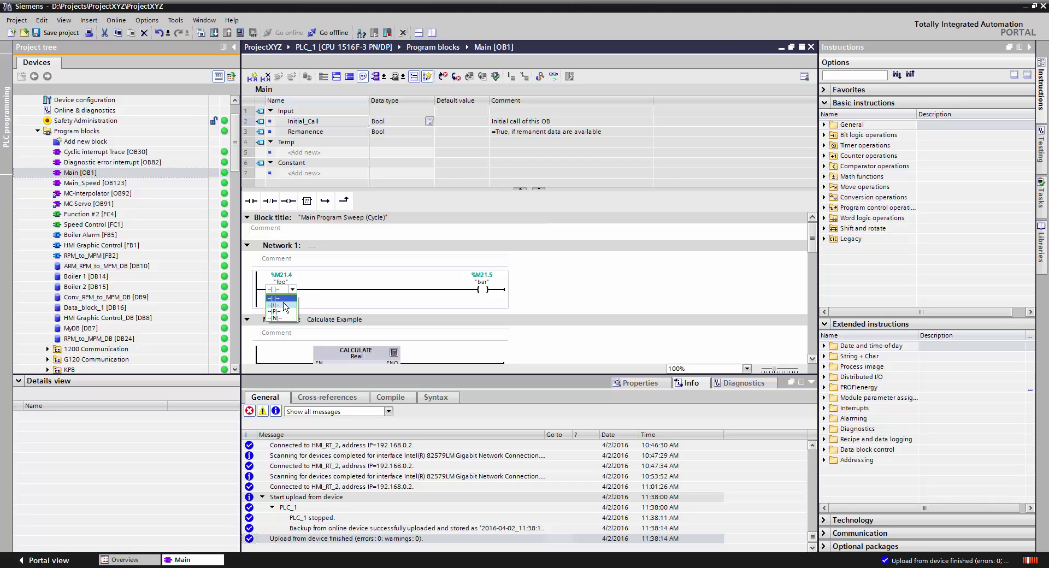
click(288, 305)
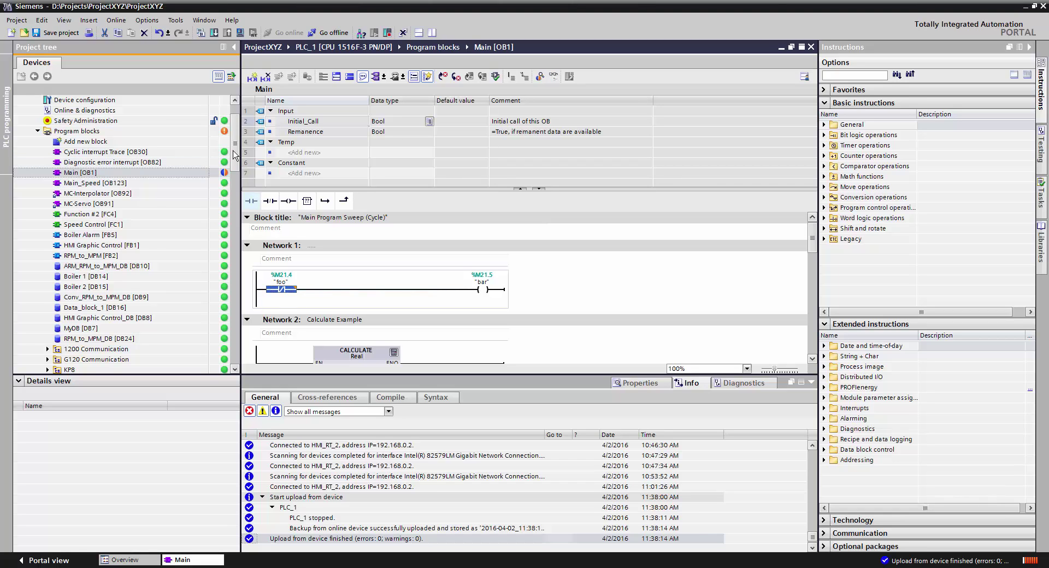
Go offline from PLC_1 and select the 2016-04-02_11:38:11 online backup in its Online backups folder
scroll(232, 167, down, 2)
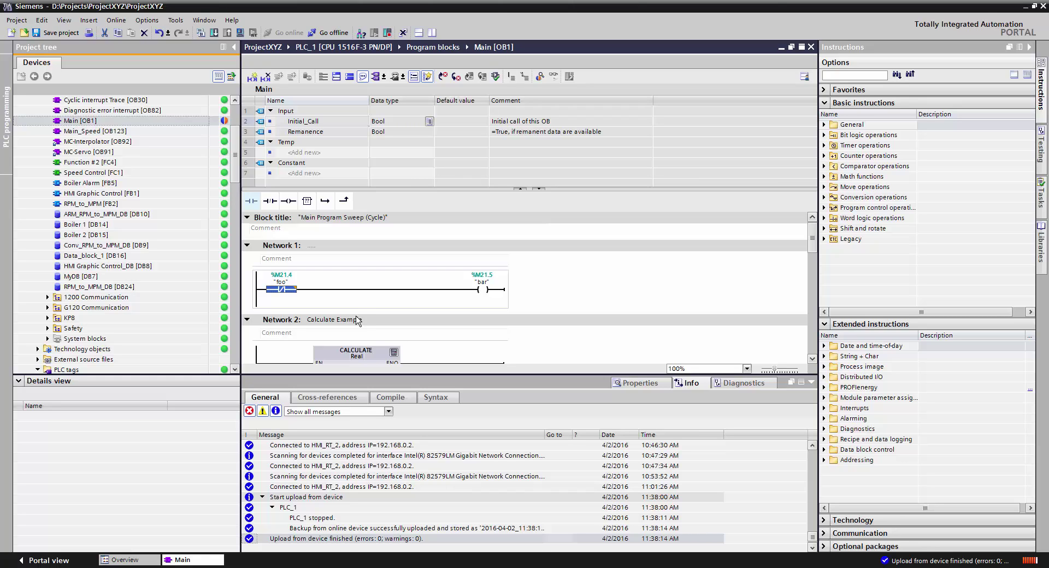
scroll(235, 186, down, 5)
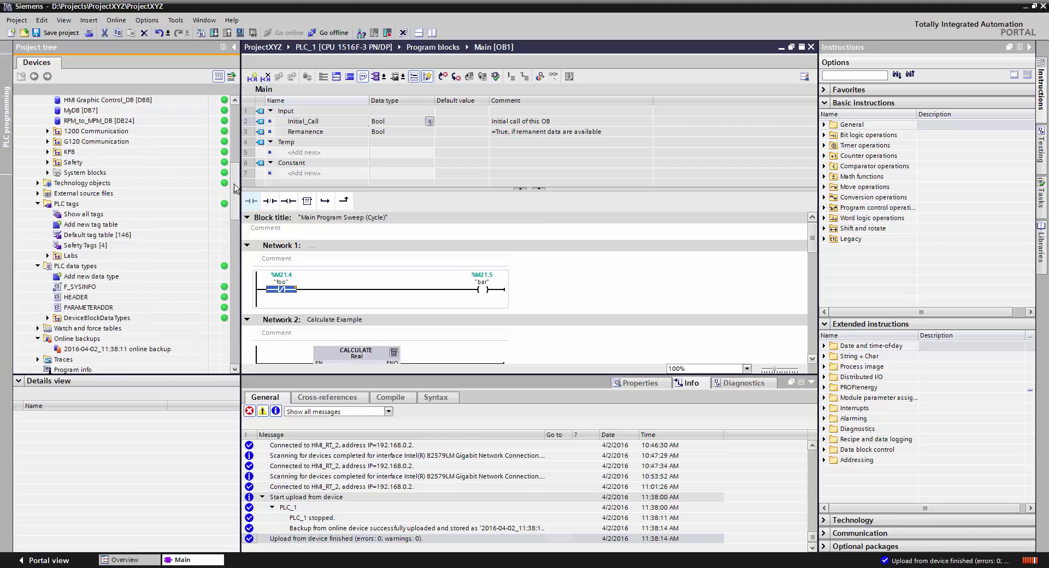
scroll(235, 188, down, 2)
click(100, 278)
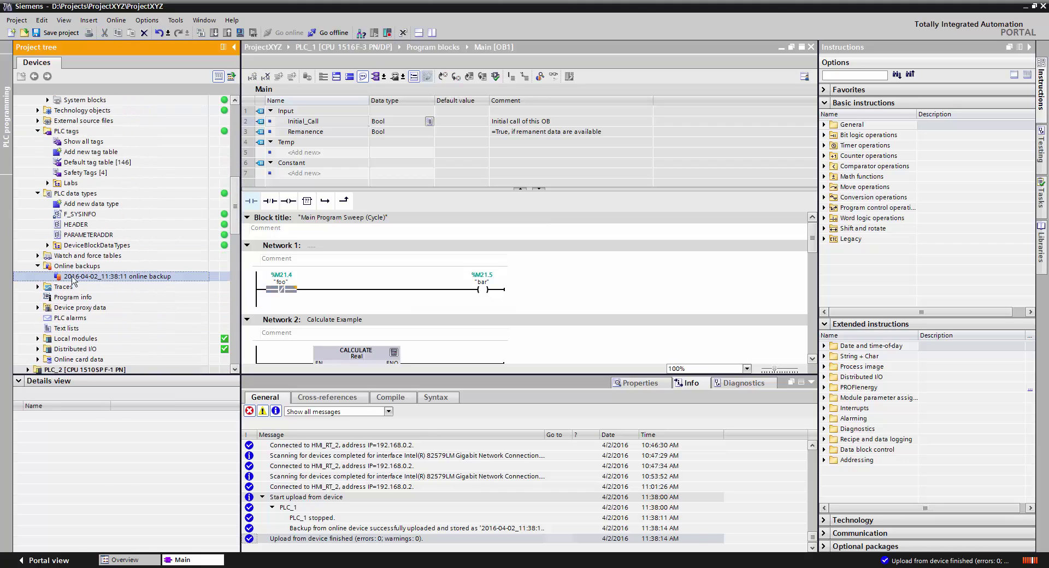
click(333, 33)
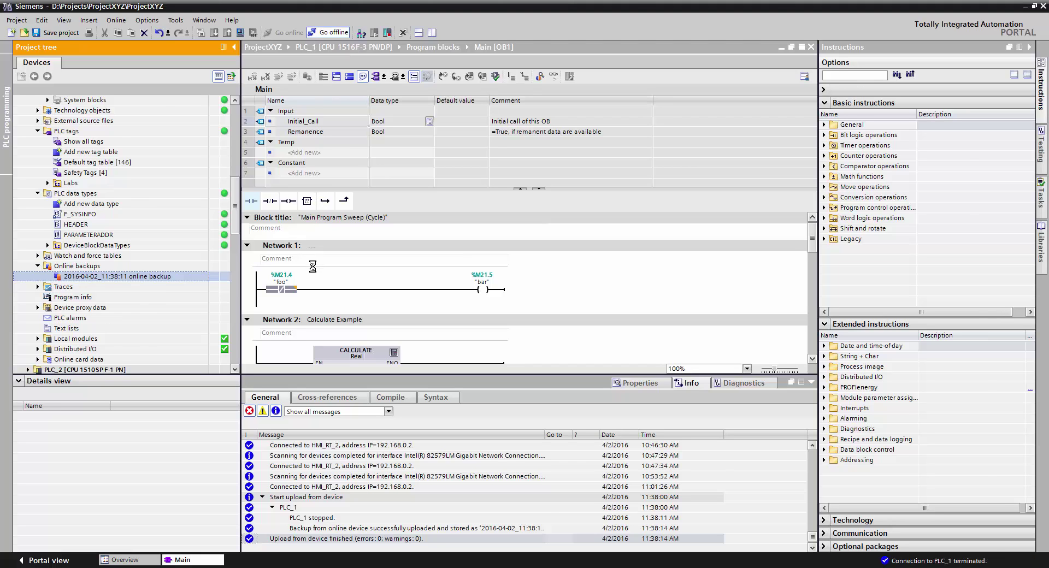
scroll(130, 196, down, 12)
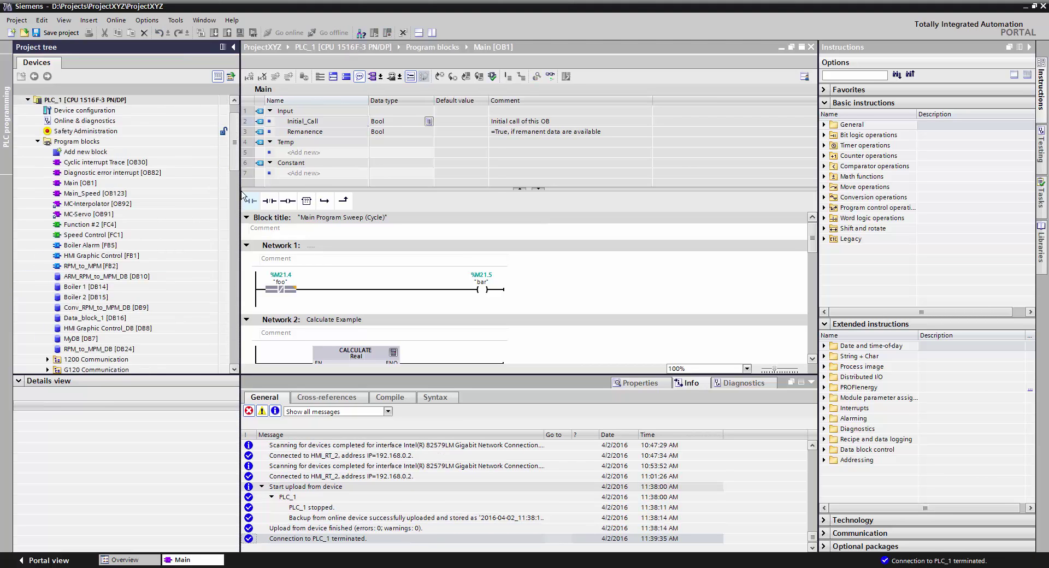
click(131, 196)
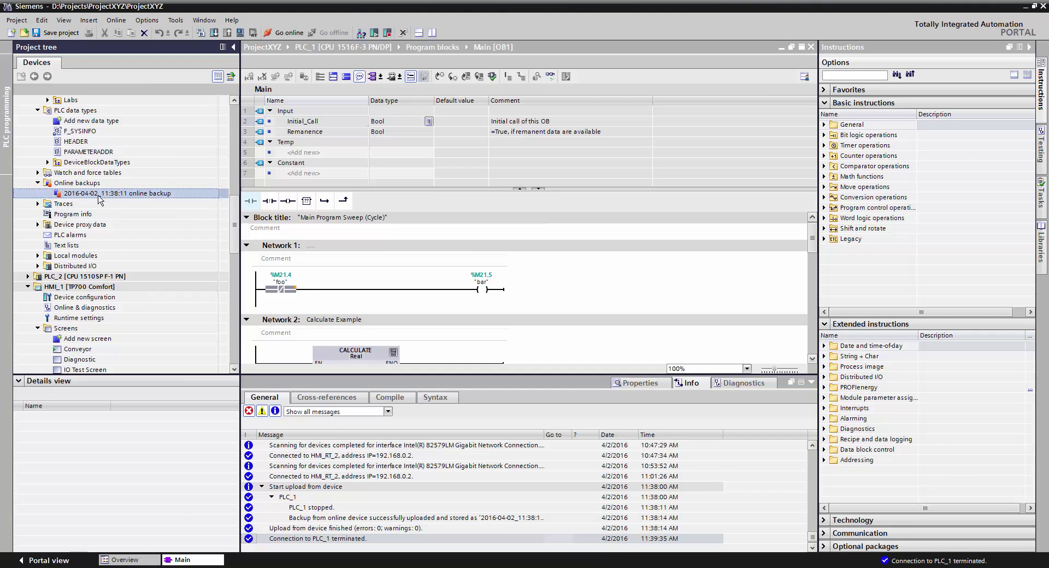
Download the selected online backup to PLC_1 with the Overwrite action, finishing with Start all enabled
click(213, 33)
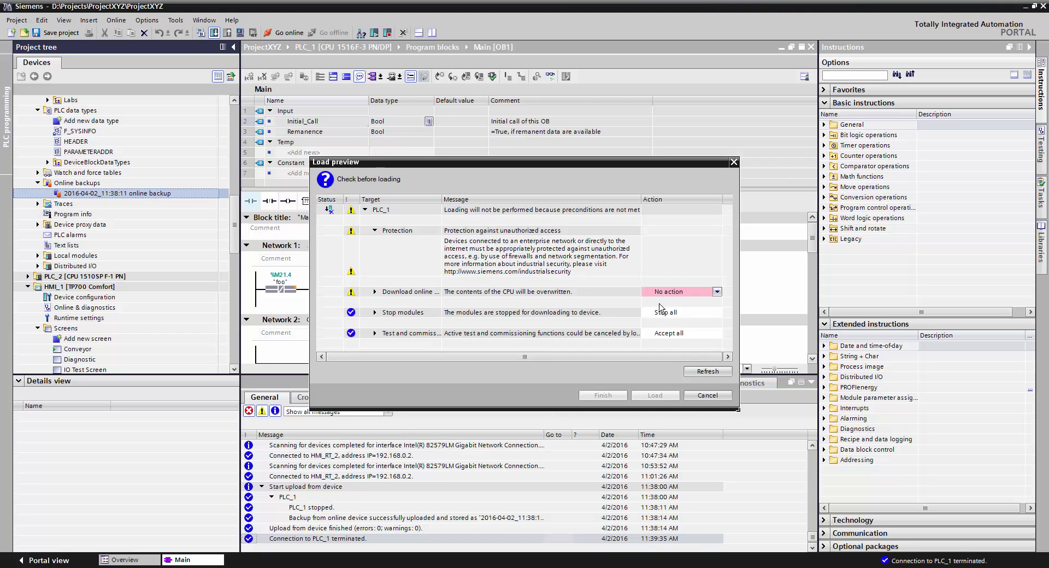
click(704, 296)
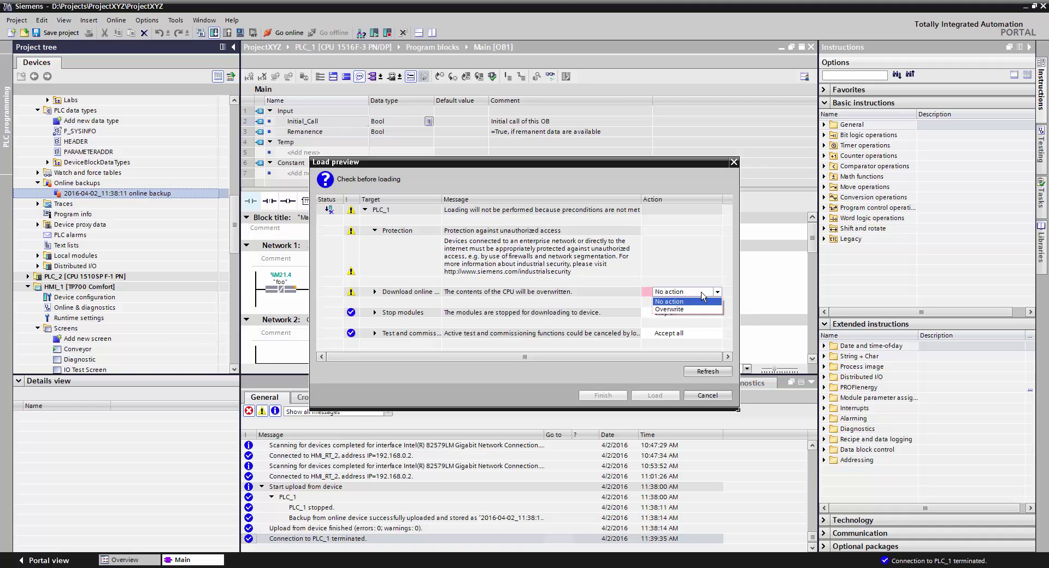
click(678, 309)
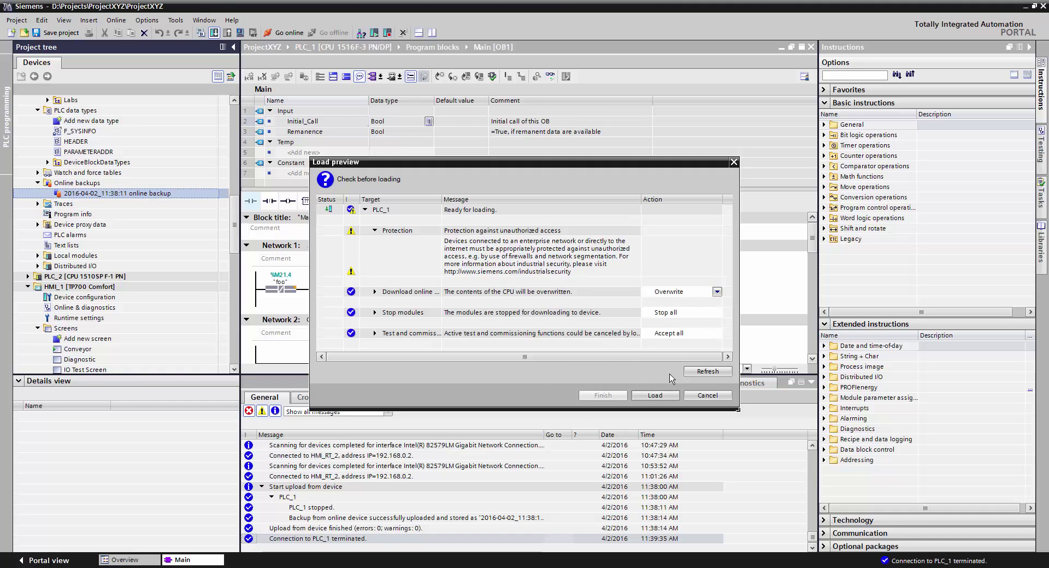
click(667, 395)
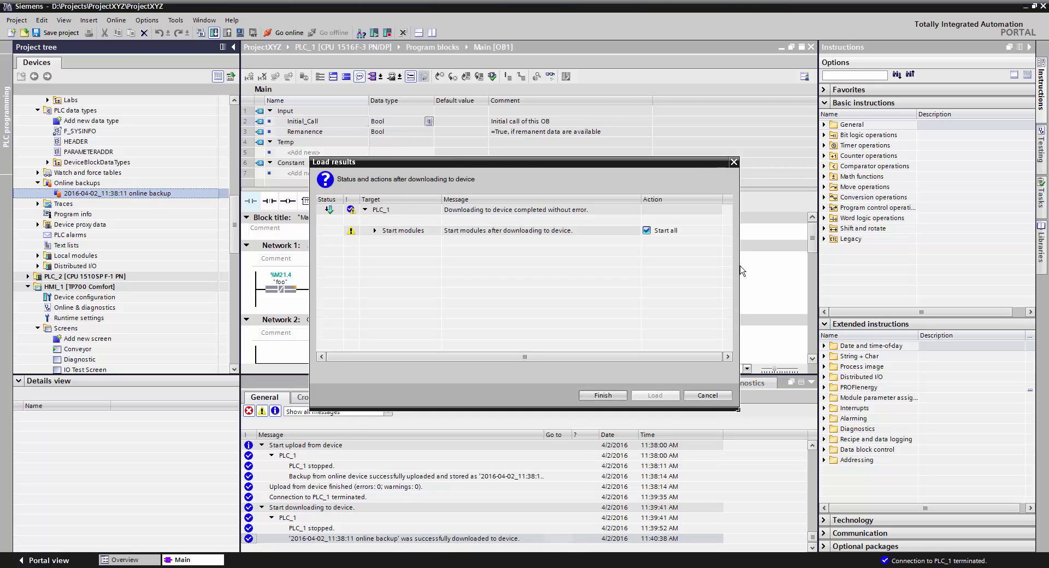
click(603, 397)
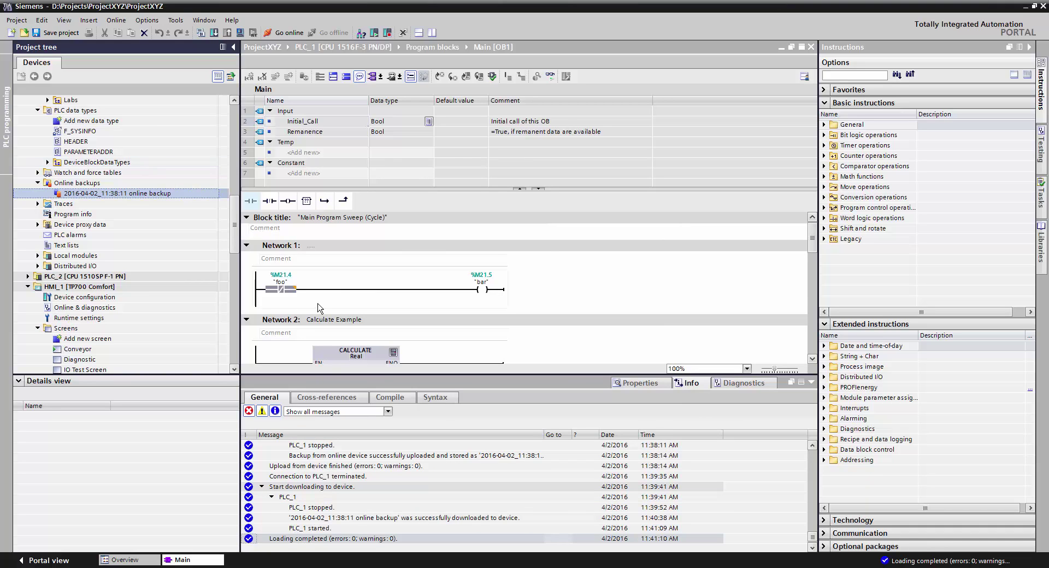
Go online with PLC_1 and check the online/offline comparison status of its program blocks
click(336, 286)
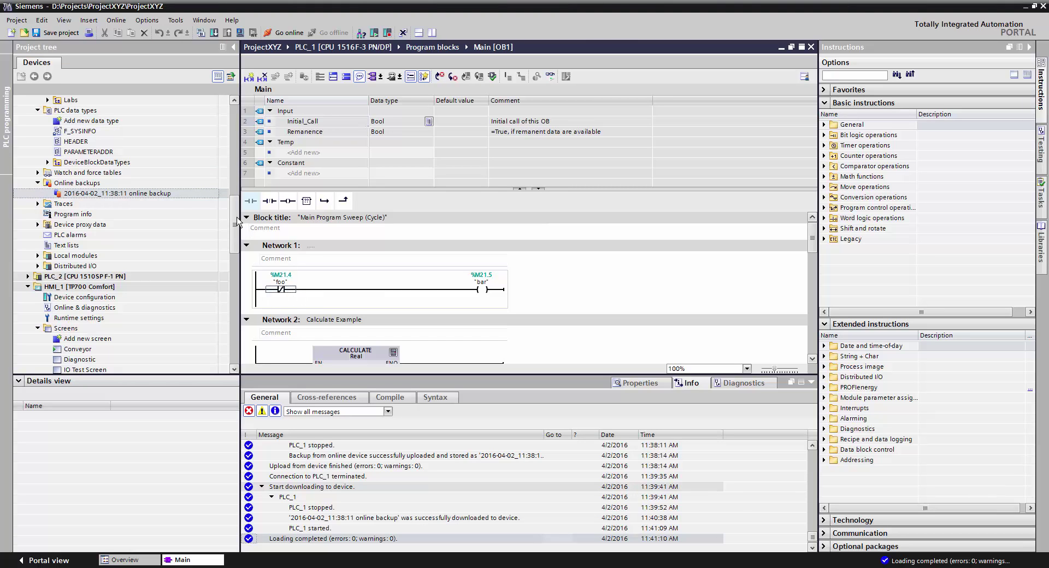
scroll(238, 207, up, 2)
scroll(237, 207, up, 3)
scroll(164, 262, down, 4)
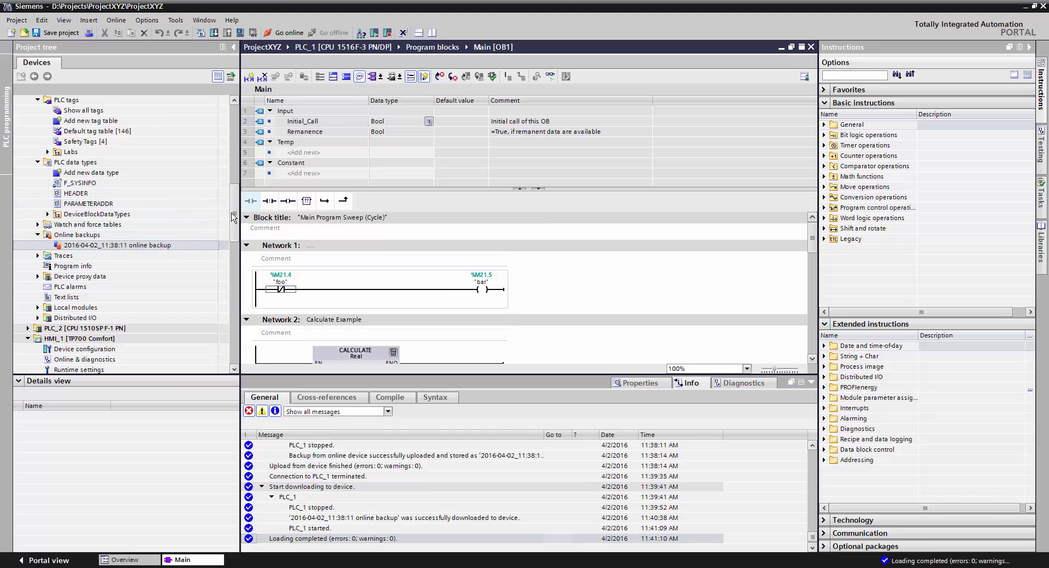
scroll(224, 214, up, 10)
click(284, 32)
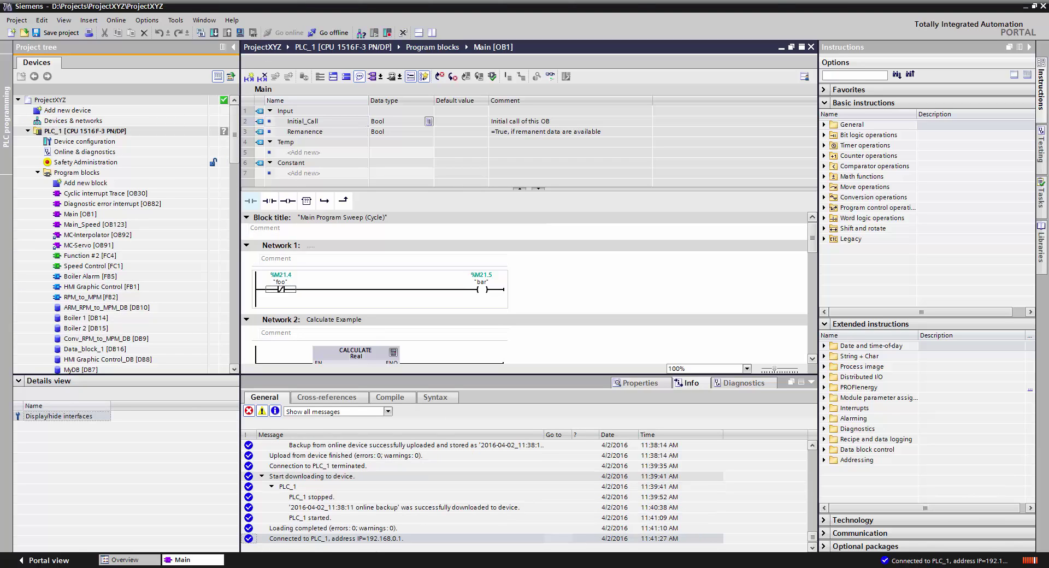
scroll(237, 288, down, 10)
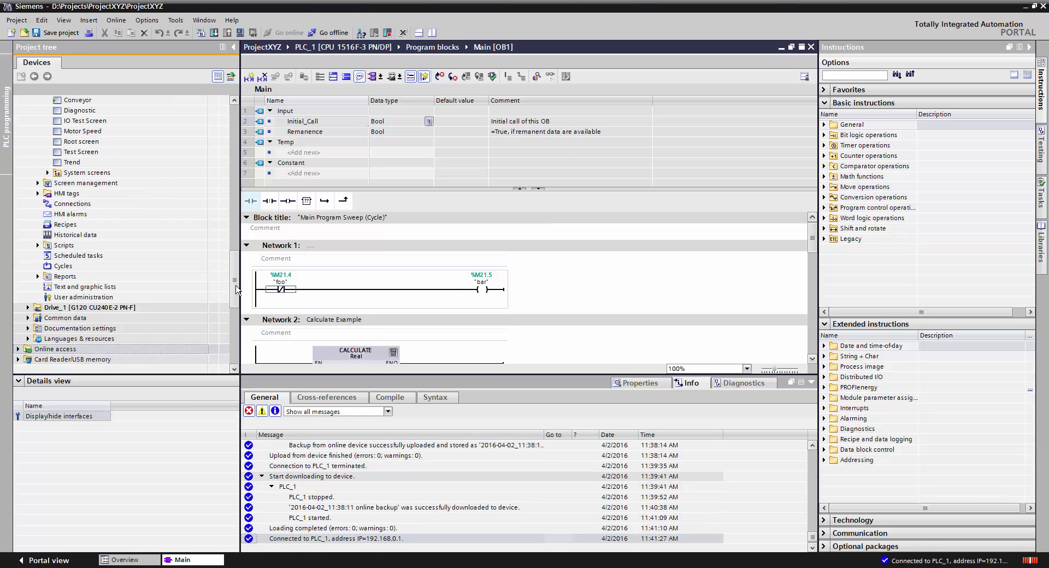
scroll(236, 288, up, 10)
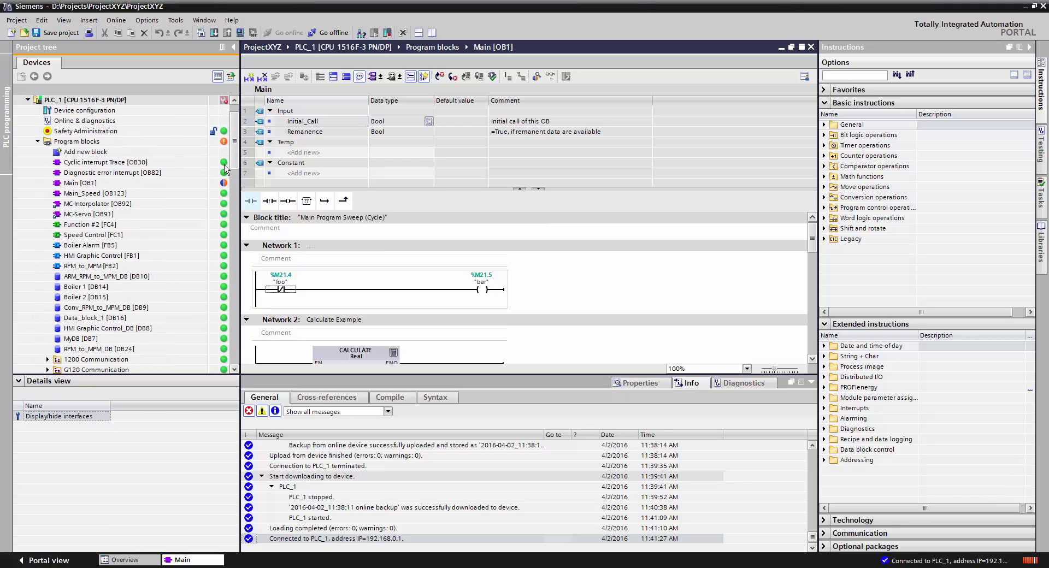
Download the modified Main [OB1] block to PLC_1 as a consistent download
click(170, 185)
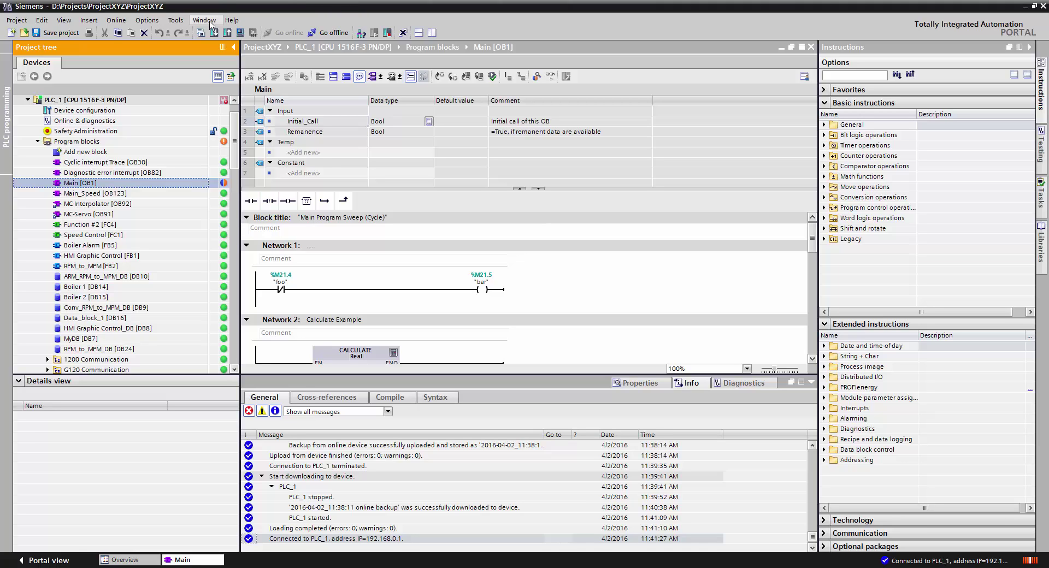
click(214, 34)
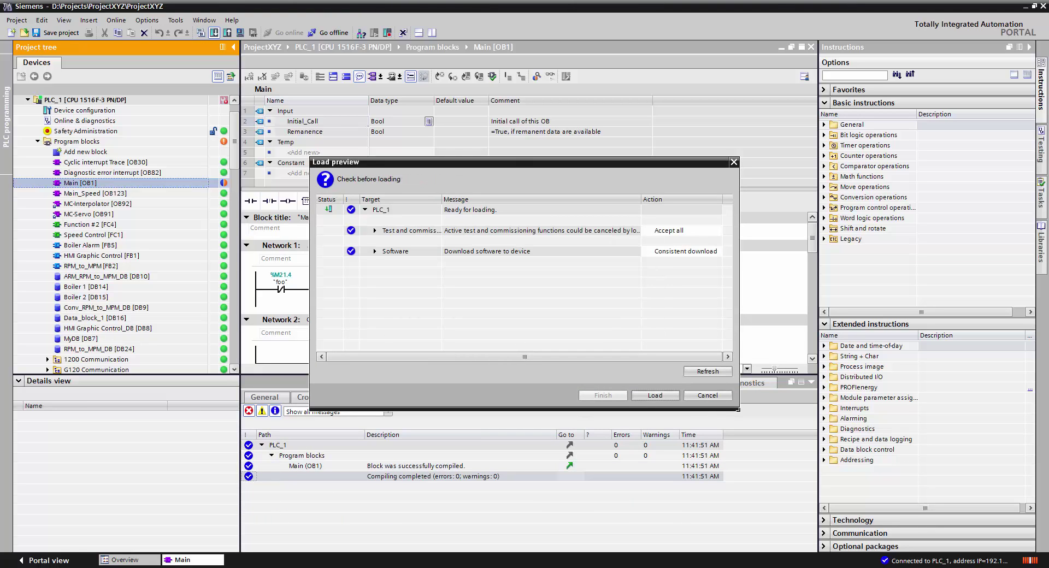
click(655, 396)
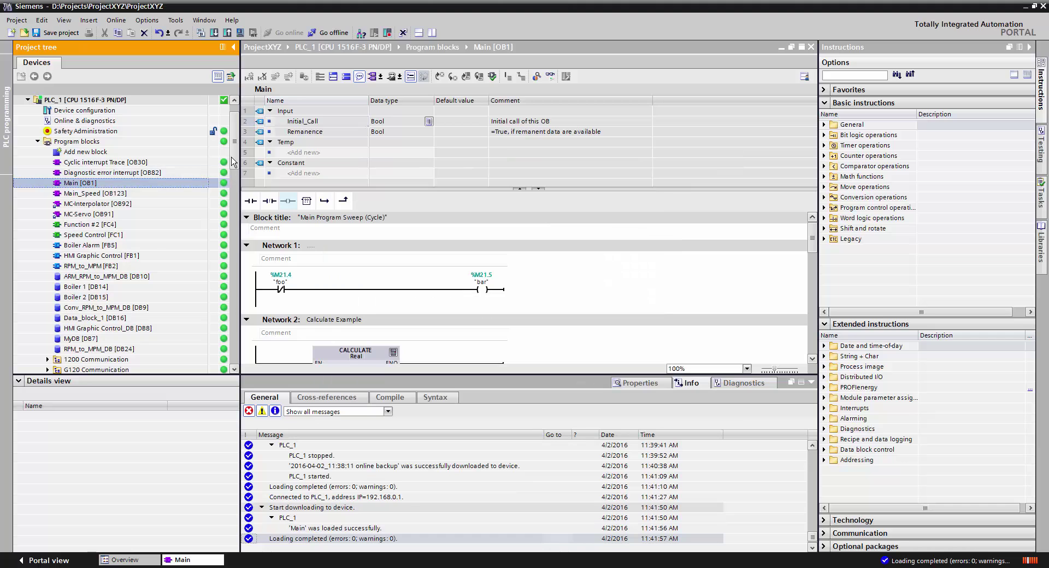
Save the PLC_1 online backup as a PLC backup (*.s7pbkp) file in C:\Backups, keeping the suggested file name
drag(235, 162, 235, 249)
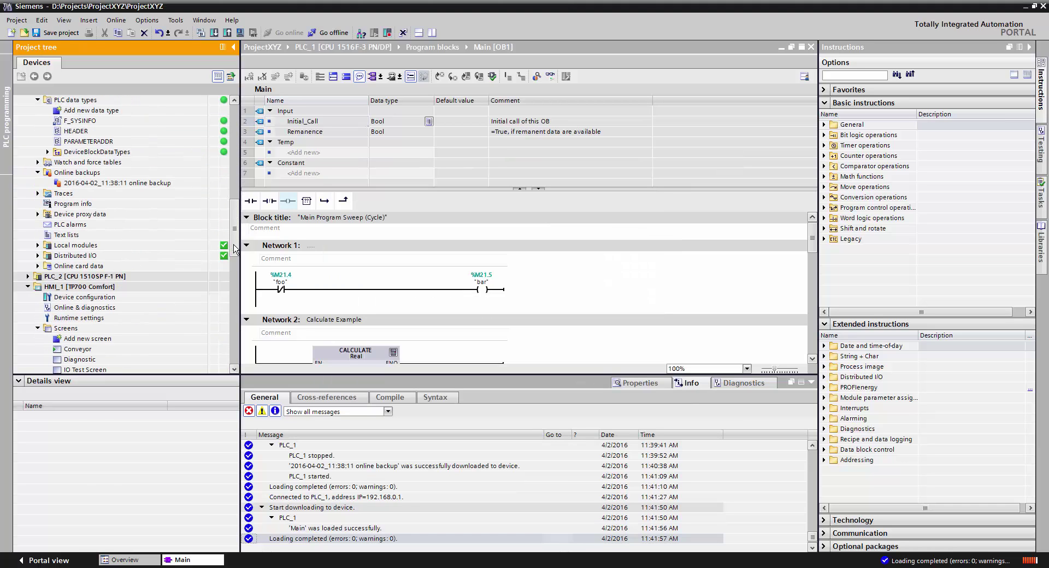
right_click(153, 183)
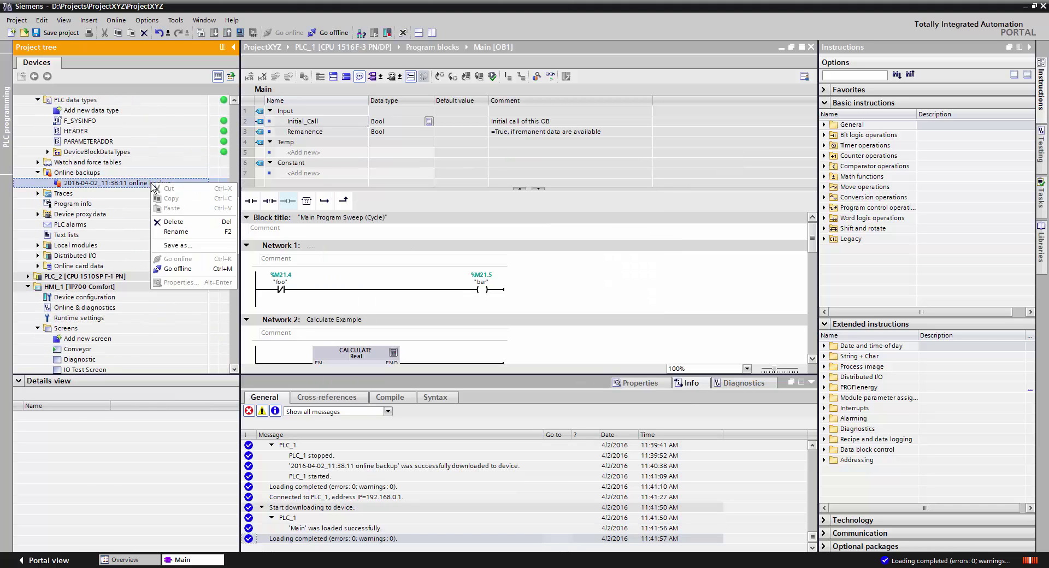
click(192, 247)
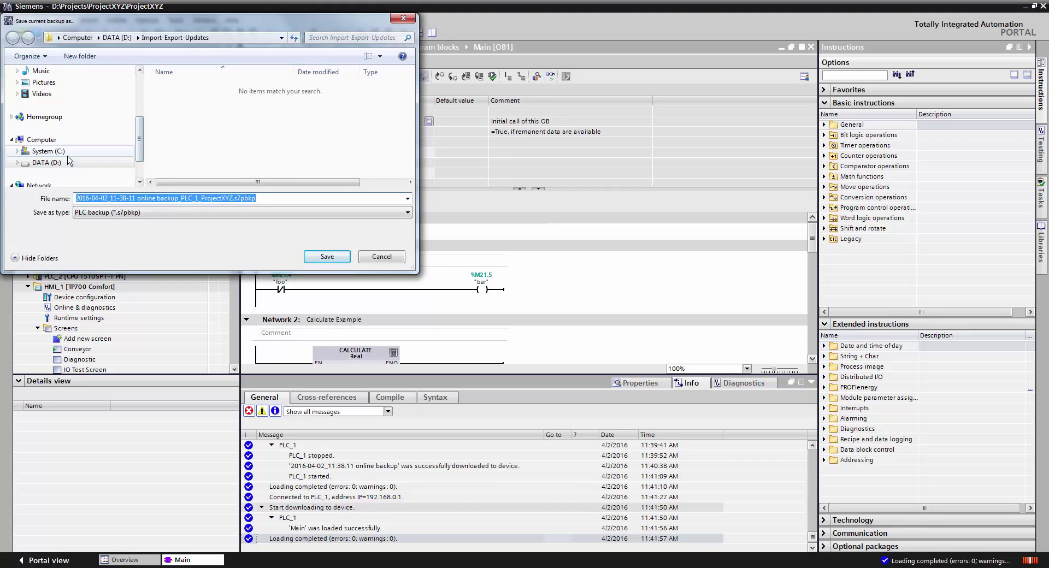
click(48, 151)
double_click(234, 91)
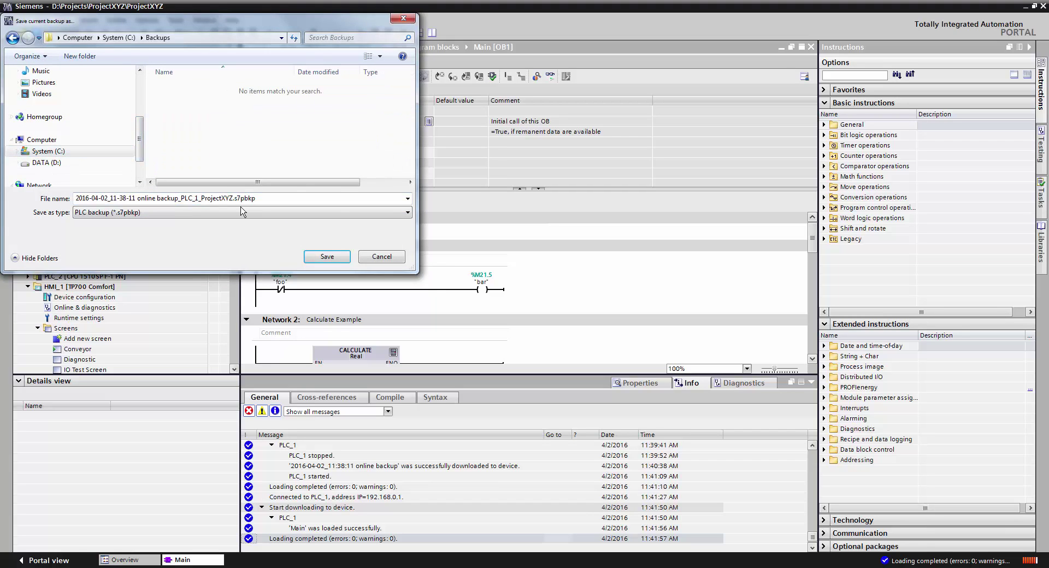
click(326, 260)
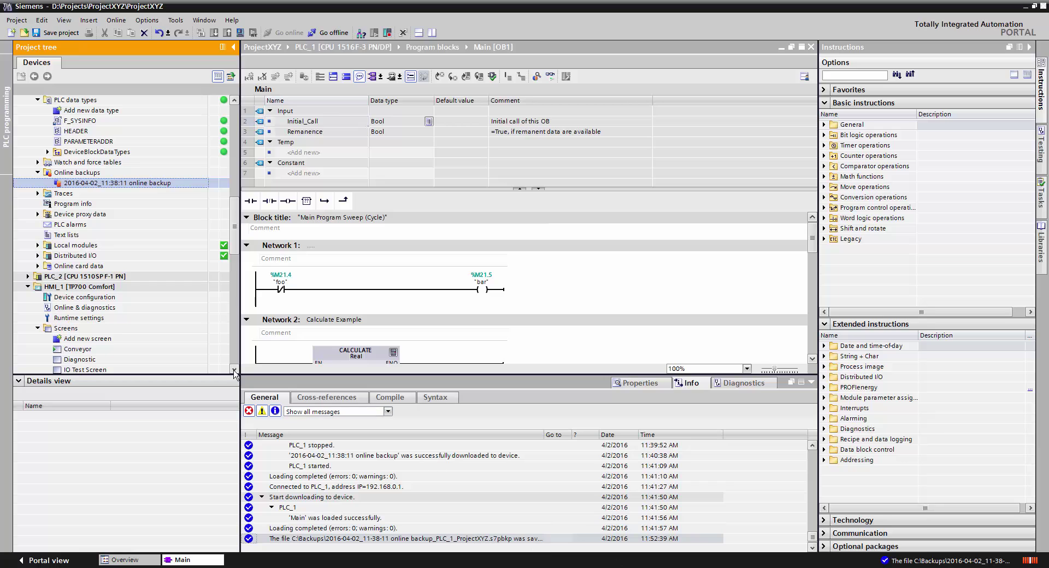
Open the device maintenance backup for HMI_1, search for compatible devices, and connect to hmi_1 at 192.168.0.2 over PN/IE
scroll(86, 152, down, 5)
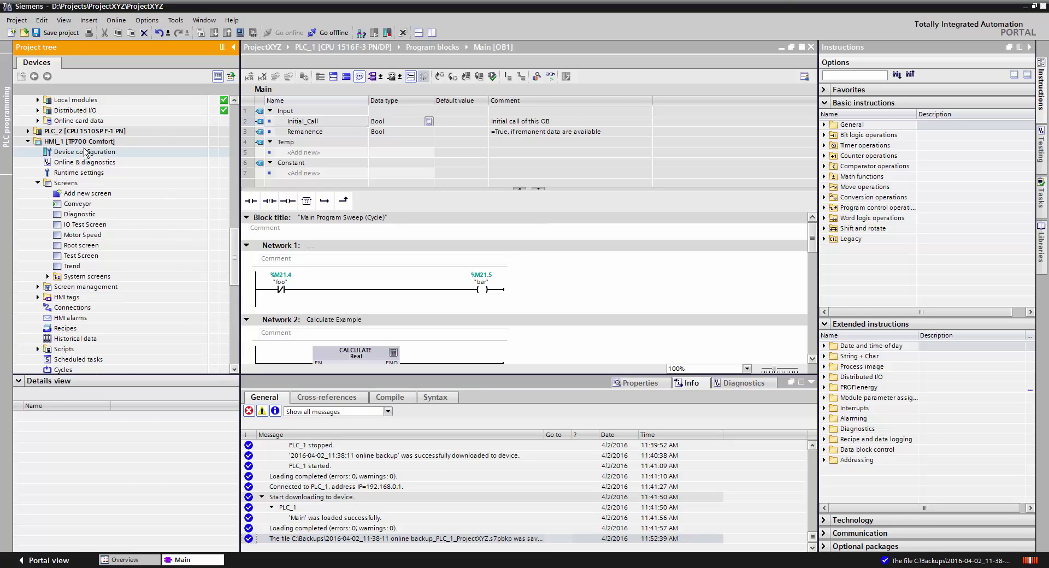
click(70, 142)
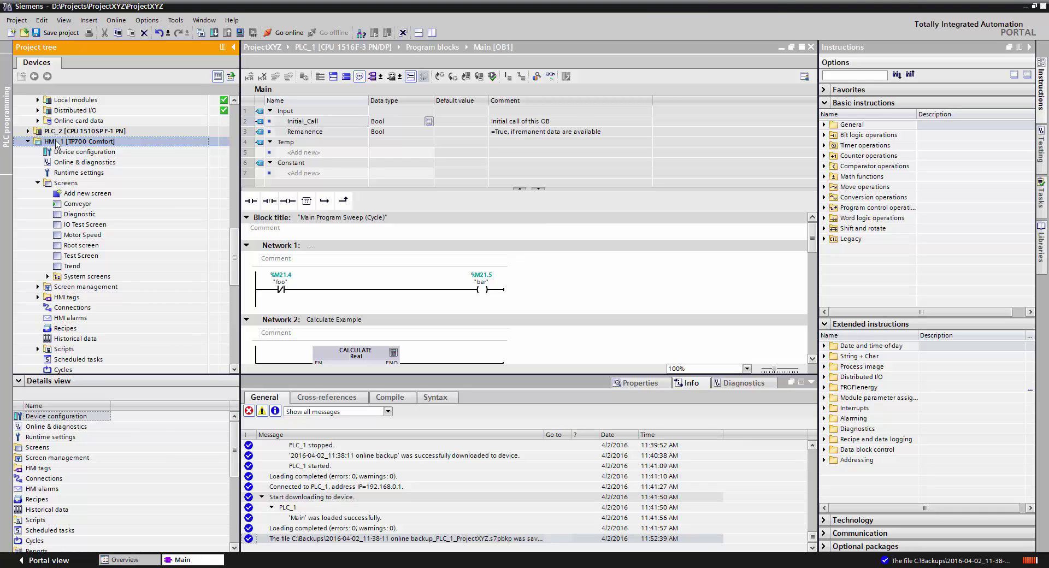
right_click(57, 144)
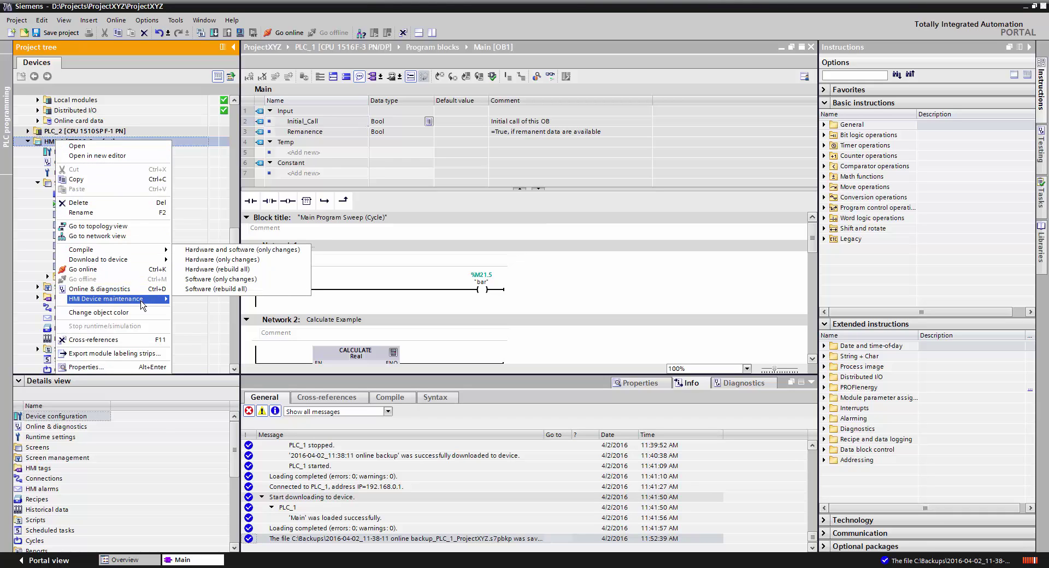
mouse_move(141, 304)
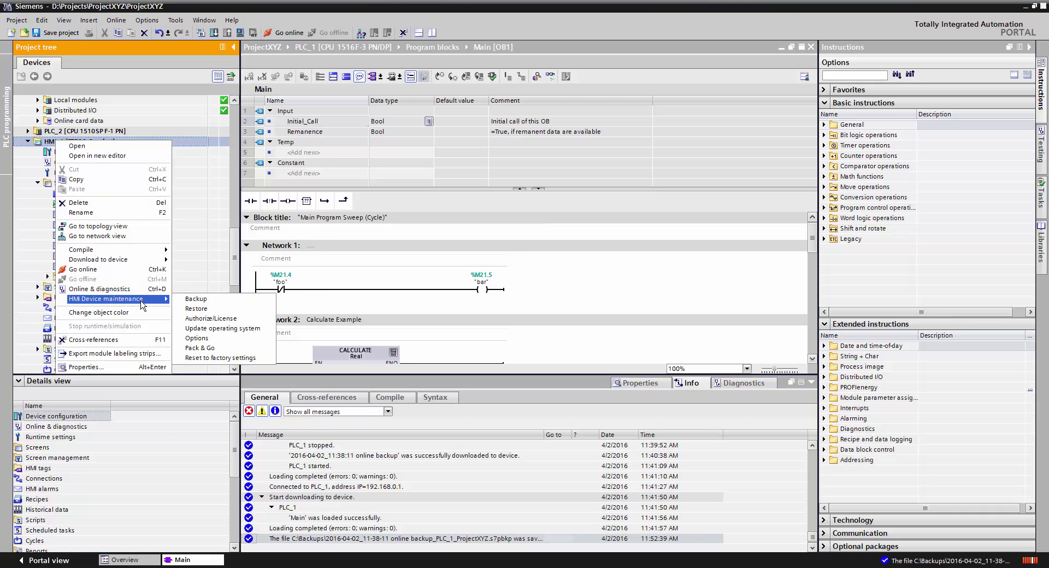
click(255, 305)
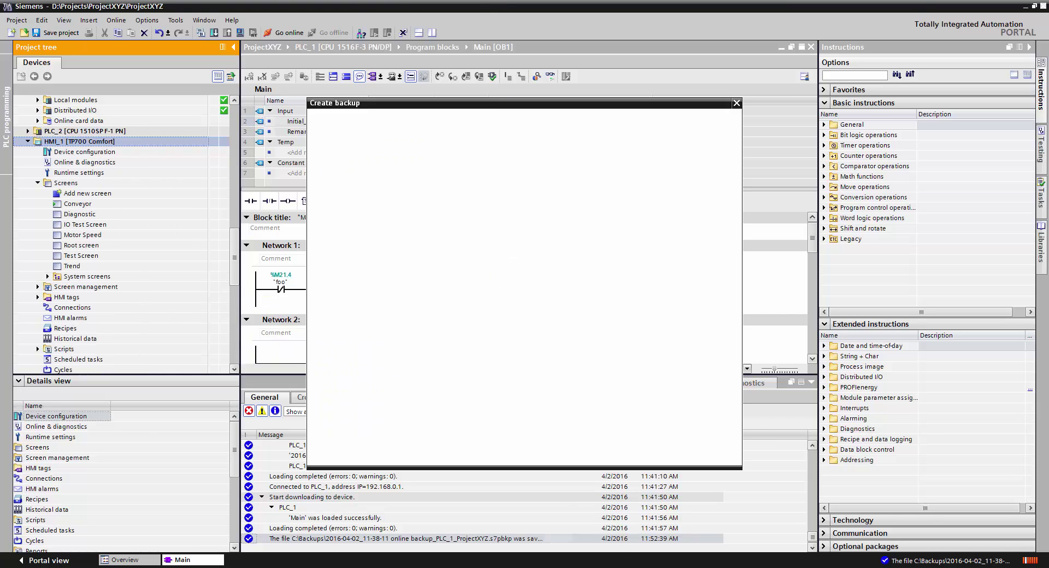
click(700, 371)
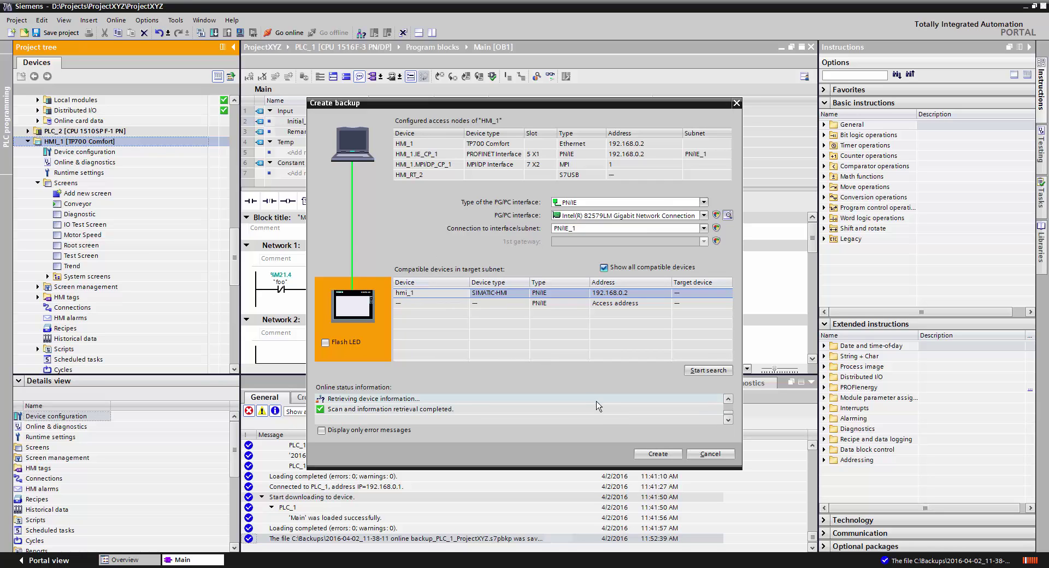
click(657, 456)
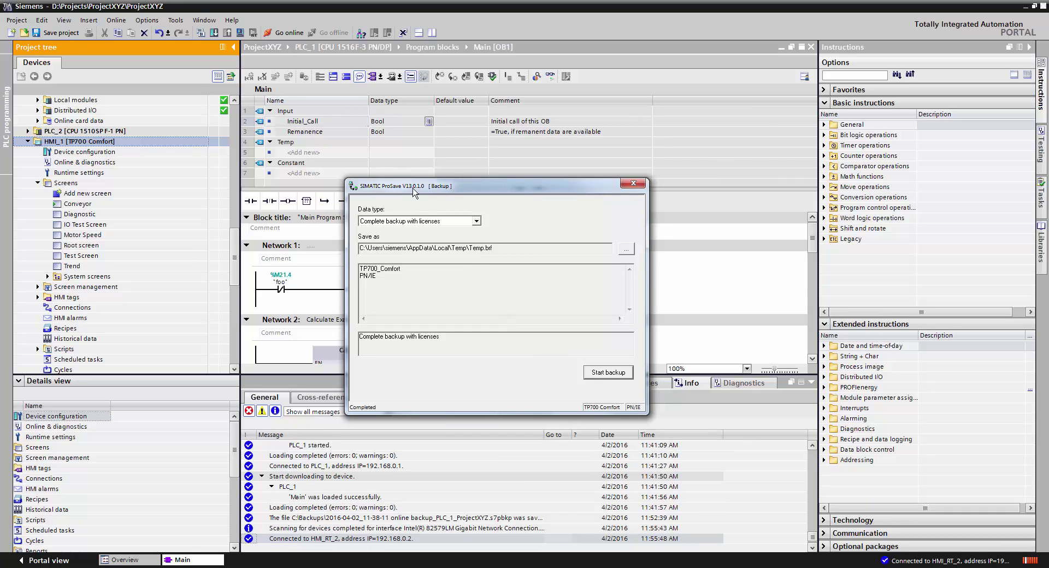
Run a complete backup with licenses of the HMI panel to C:\Backups\HMIBackup.brf and close ProSave
click(418, 222)
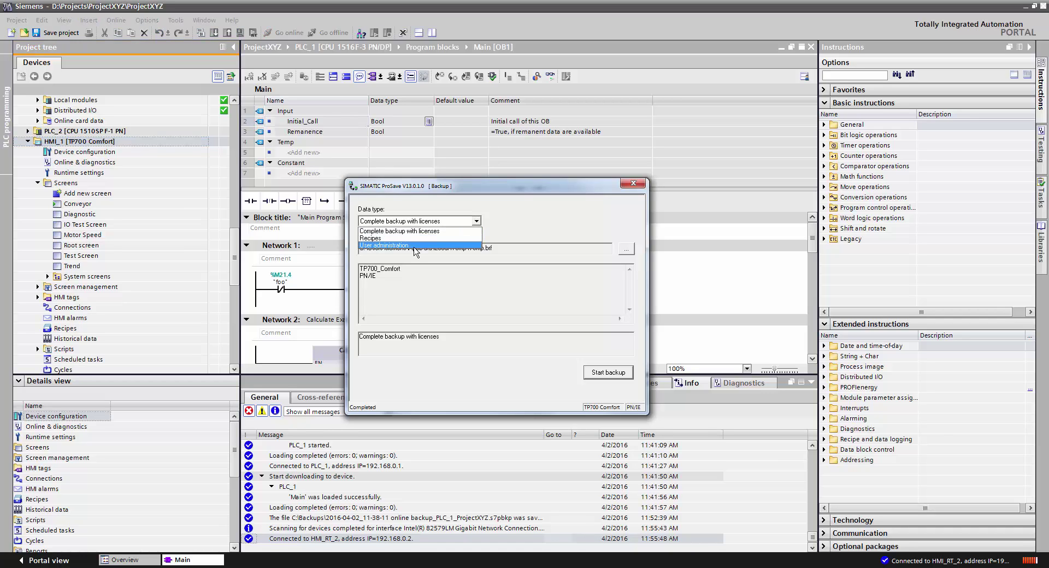
click(450, 232)
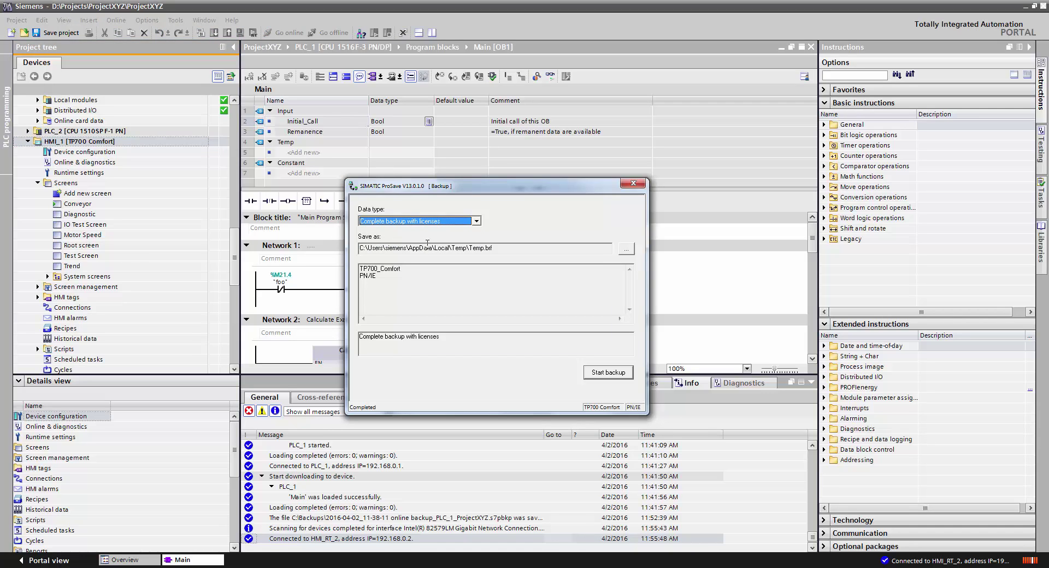
click(627, 251)
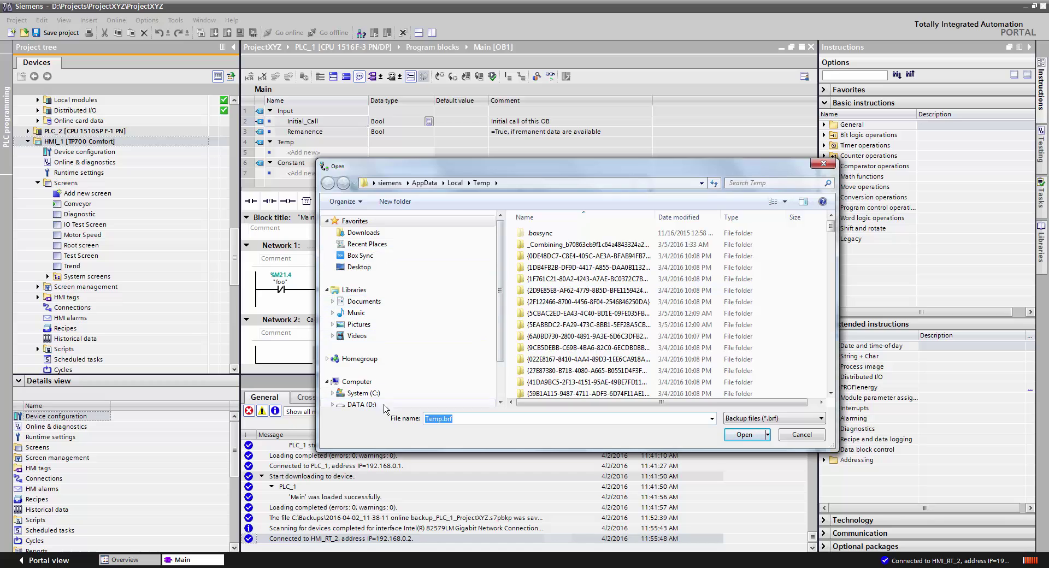
click(364, 394)
double_click(533, 233)
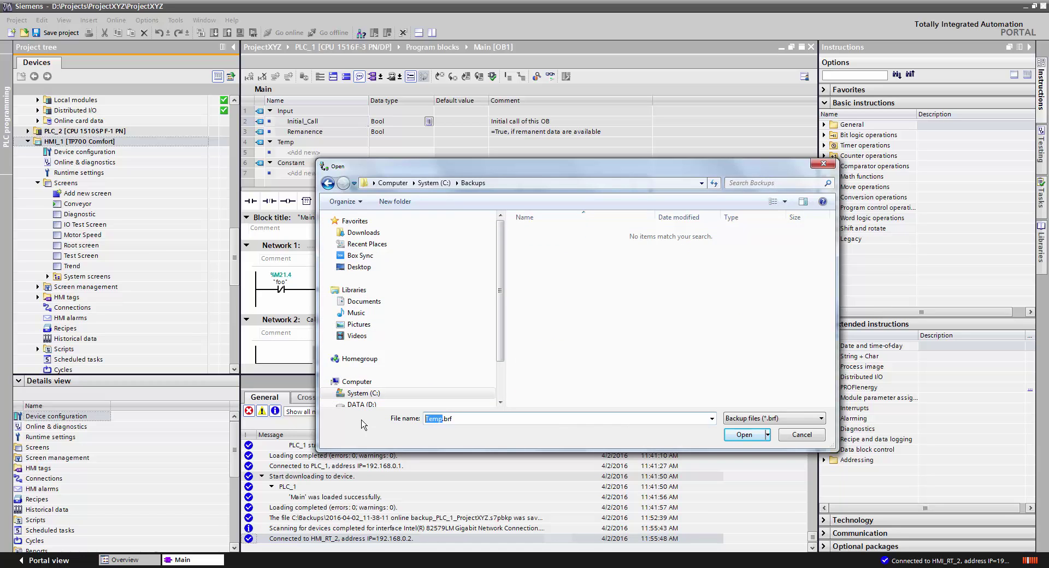
text(HMIBackup)
key(Return)
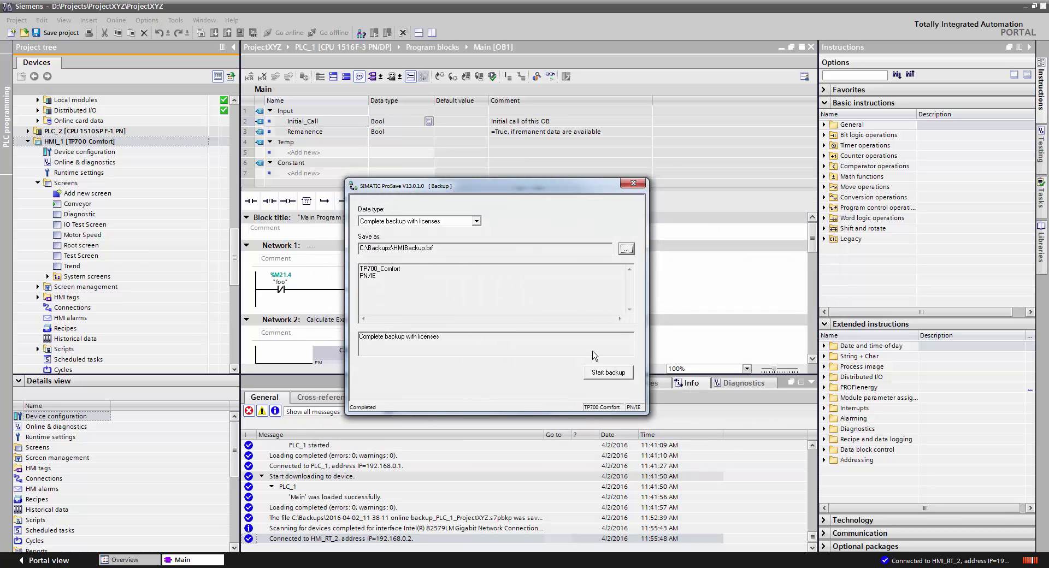
click(622, 378)
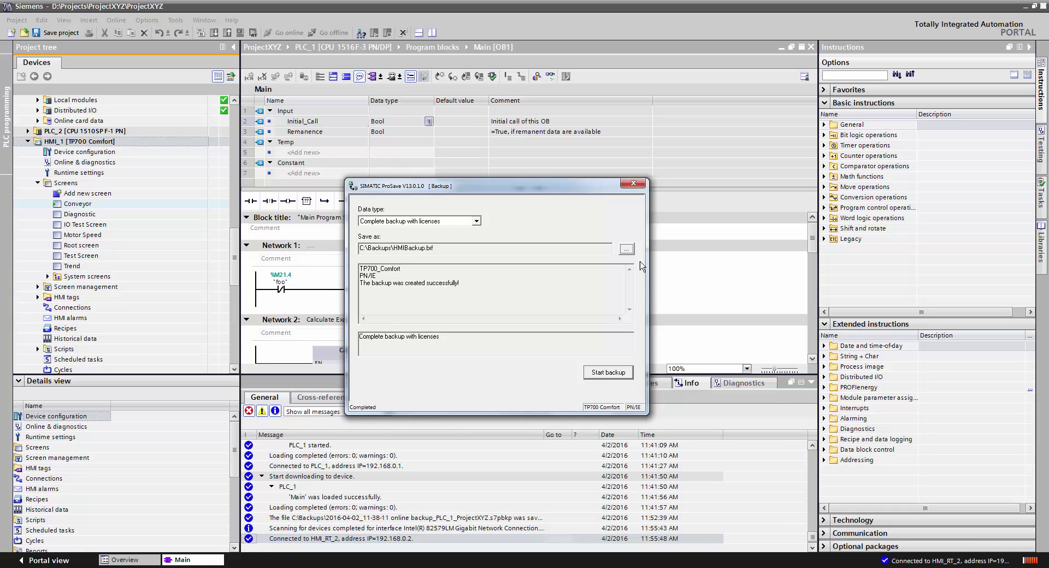
click(630, 183)
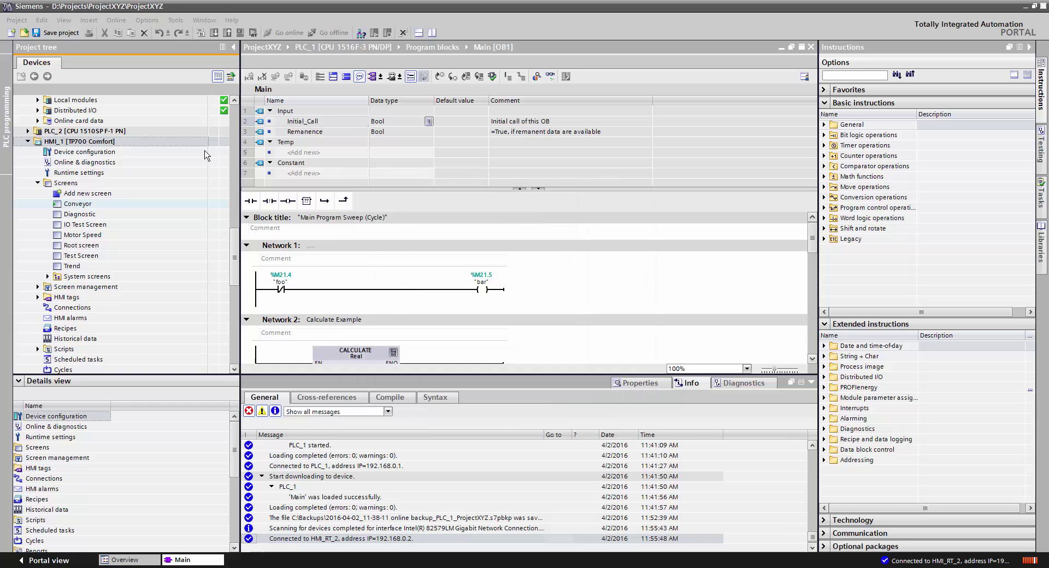
Open the device maintenance restore for HMI_1, search for compatible devices, and load the connection to hmi_1 at 192.168.0.2
click(79, 143)
right_click(68, 144)
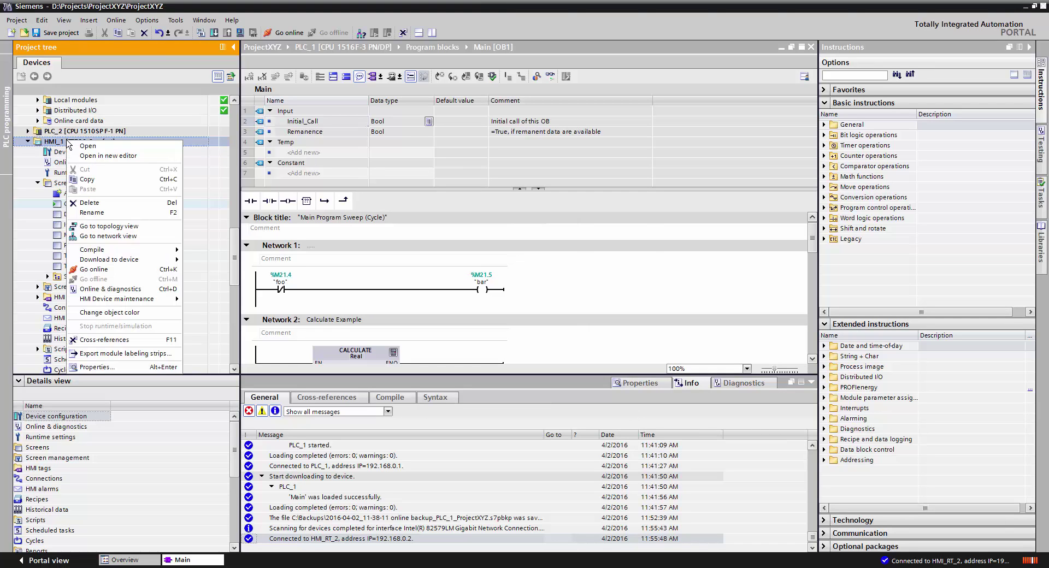
mouse_move(121, 302)
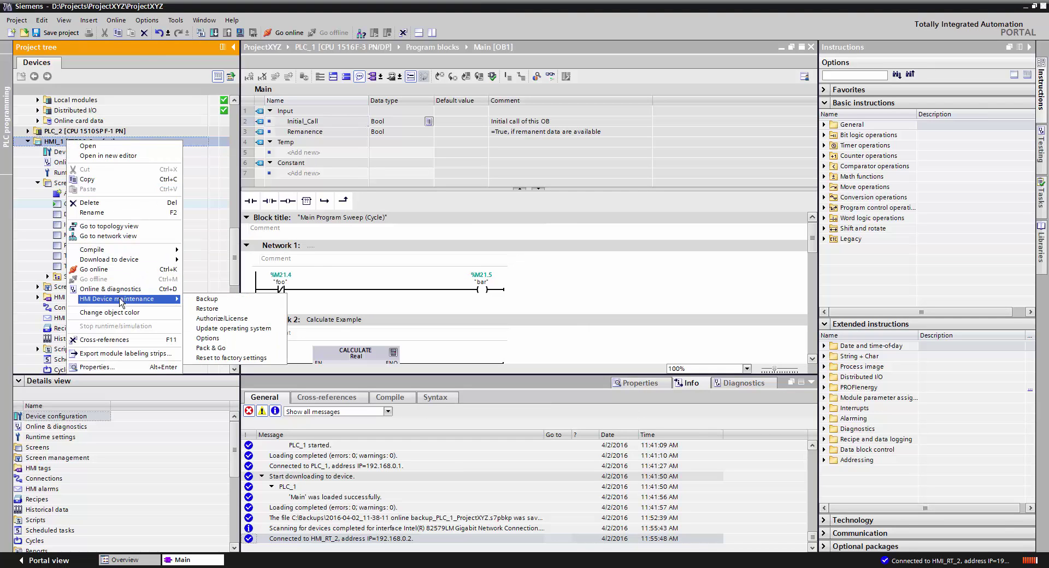
click(259, 315)
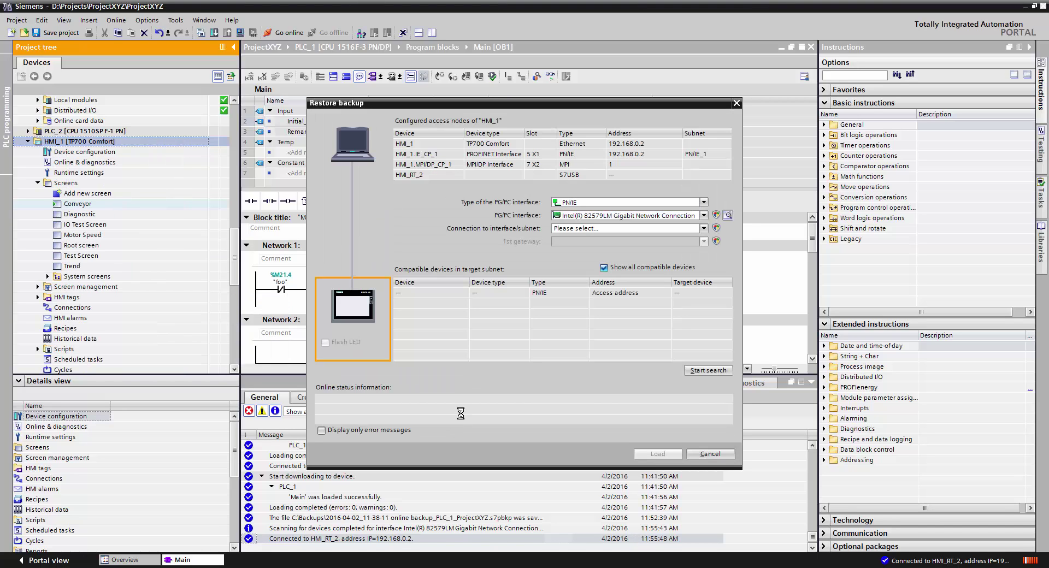
click(708, 371)
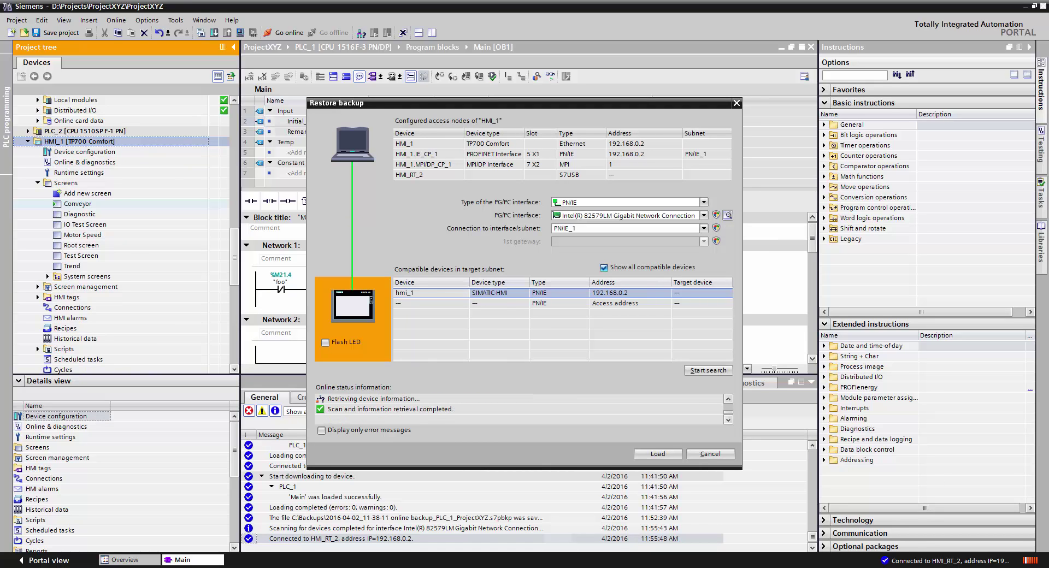
click(656, 454)
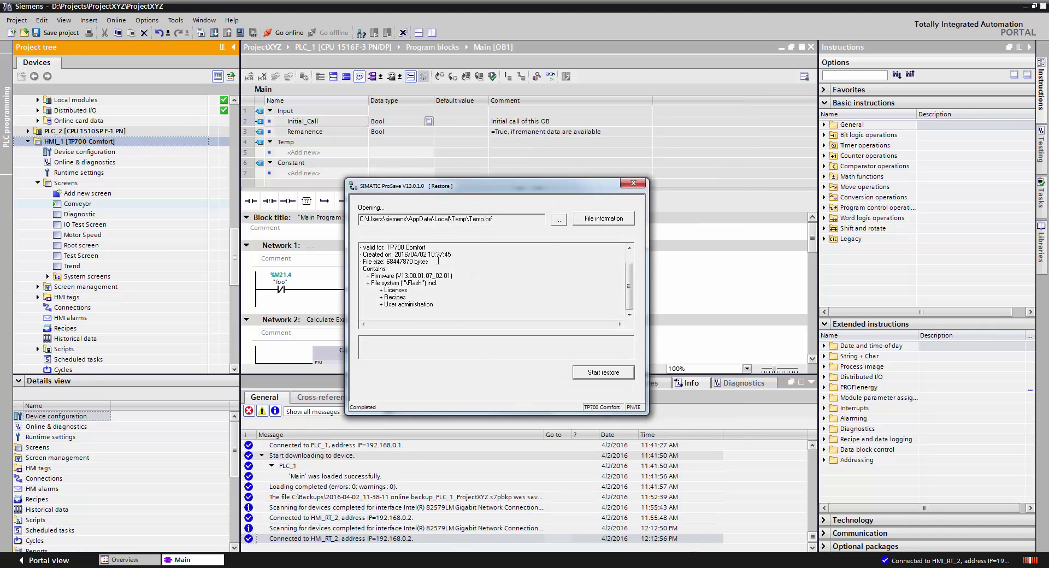
Choose HMIBackup.brf in C:\Backups as the backup file to restore
click(557, 220)
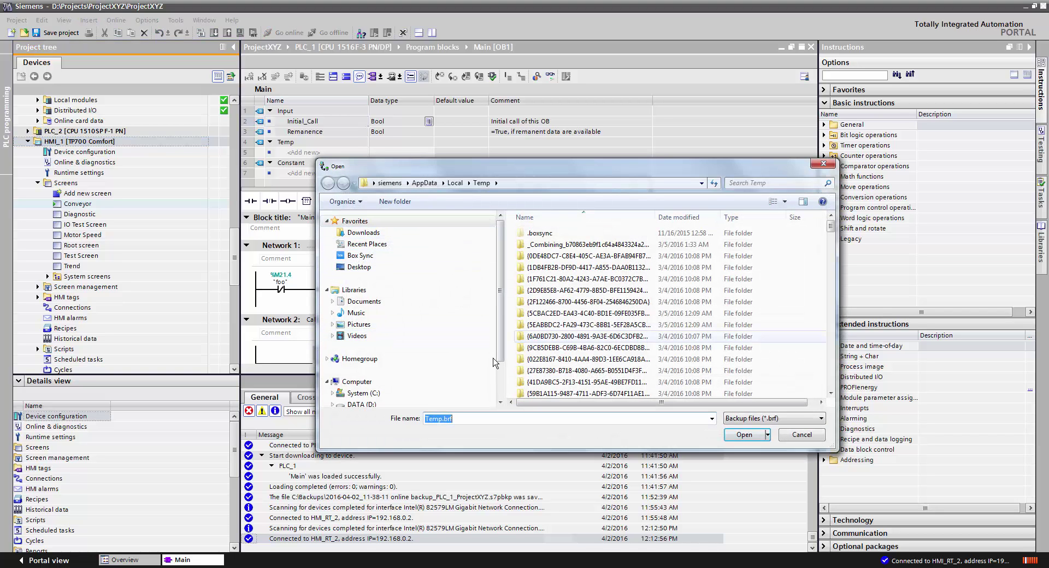
click(406, 393)
double_click(557, 234)
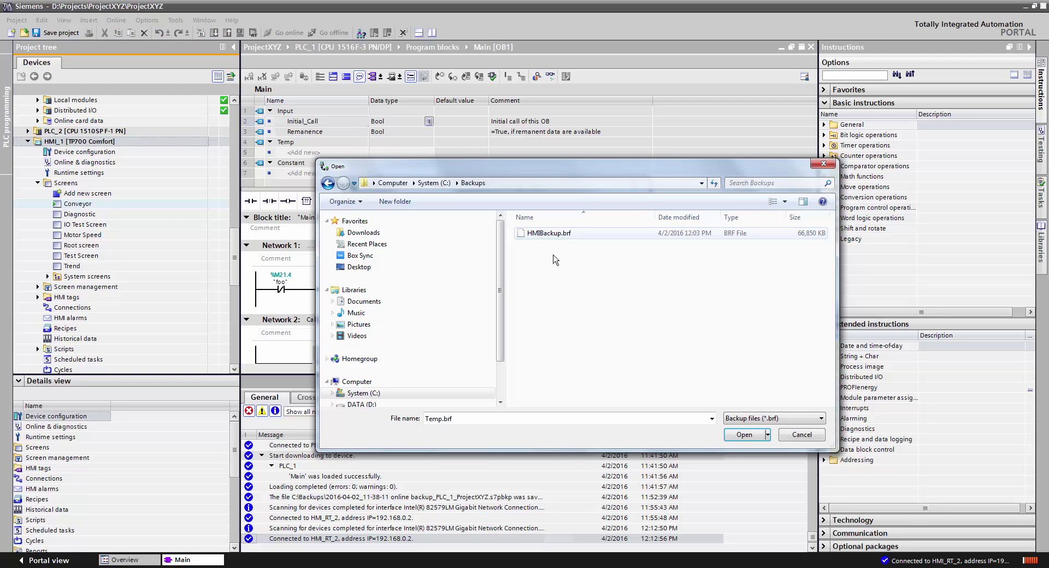
click(563, 239)
click(750, 435)
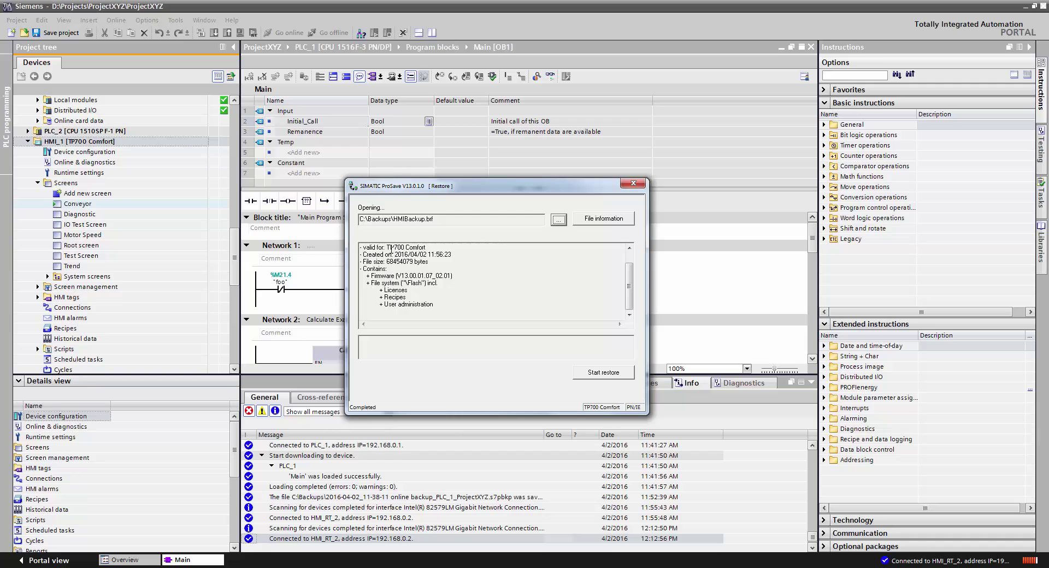
Review the backup file's details, restore it to the HMI panel while accepting the loss of its data and licenses, and close ProSave
drag(386, 249, 450, 277)
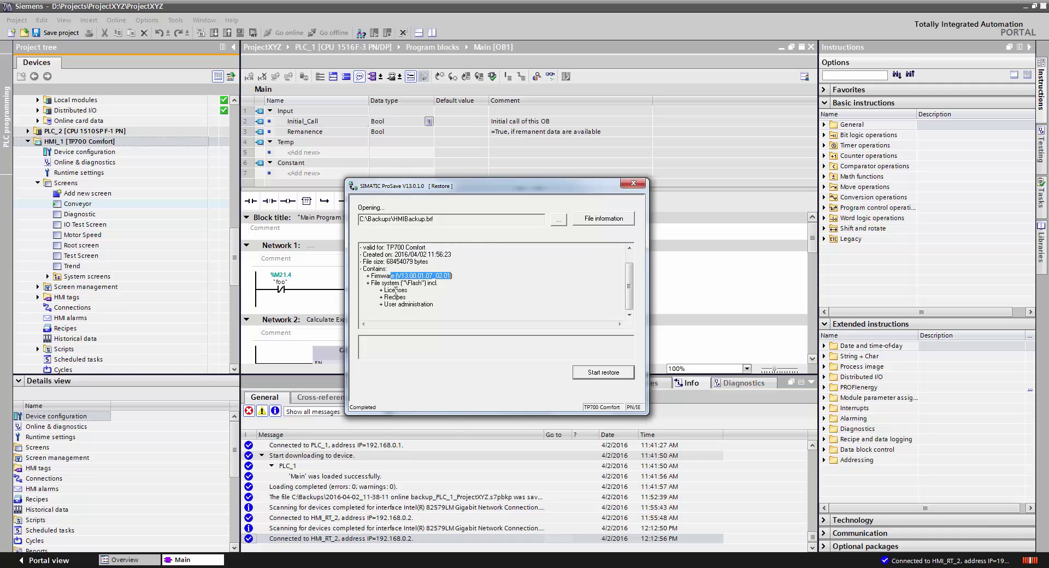
drag(395, 298, 442, 307)
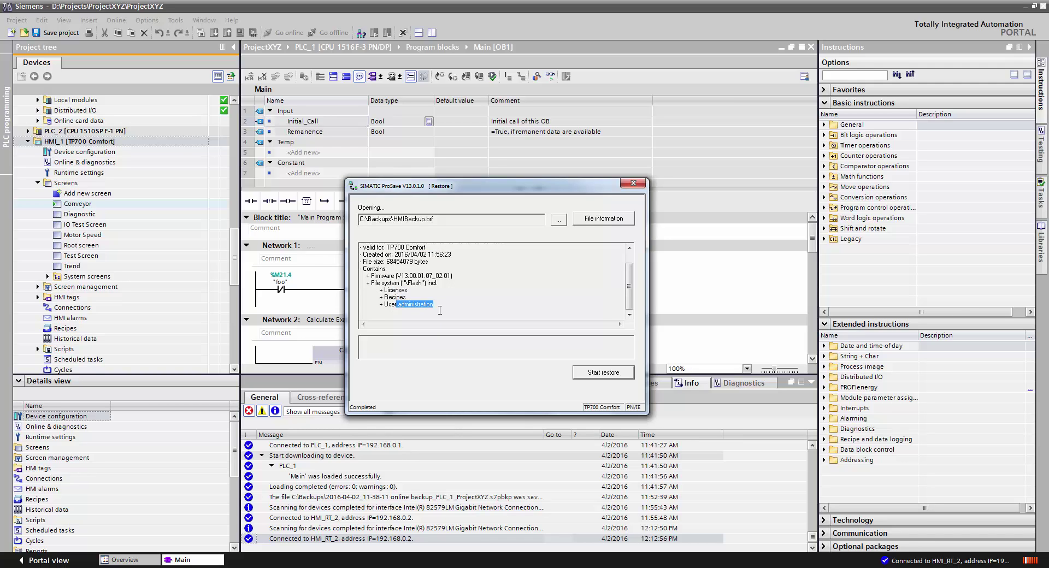
drag(384, 290, 408, 290)
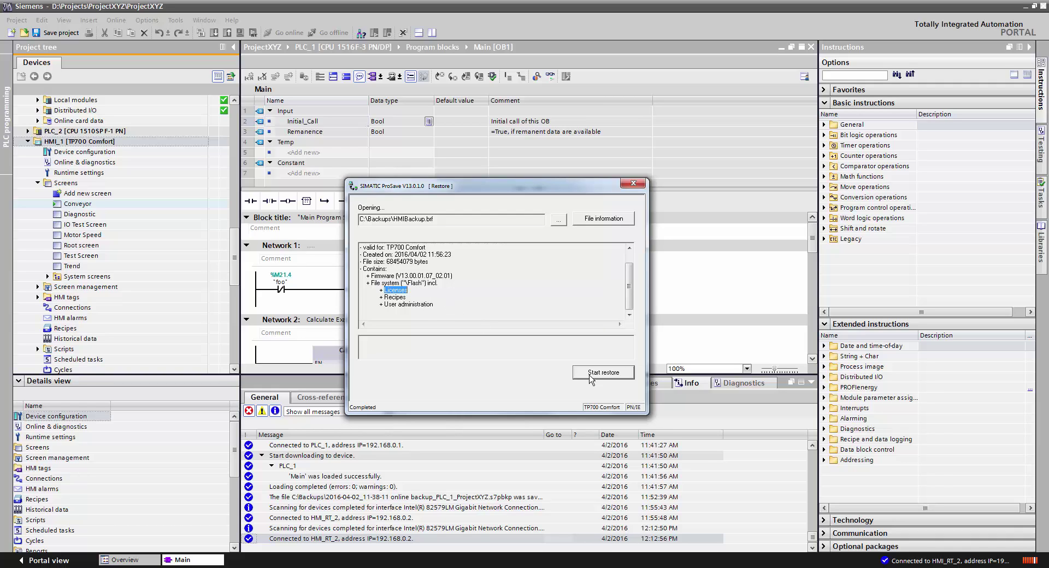
click(606, 374)
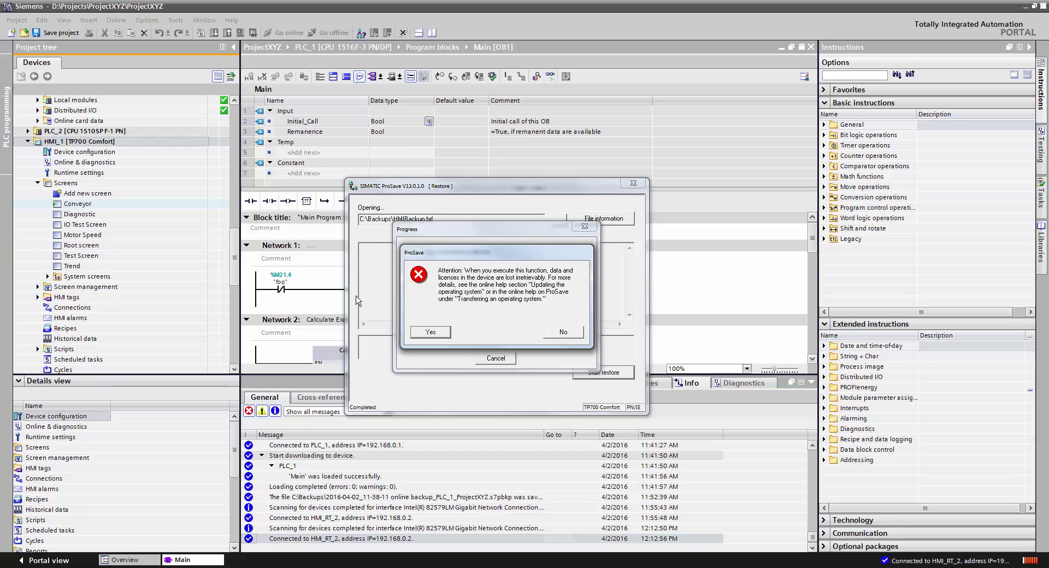
click(426, 334)
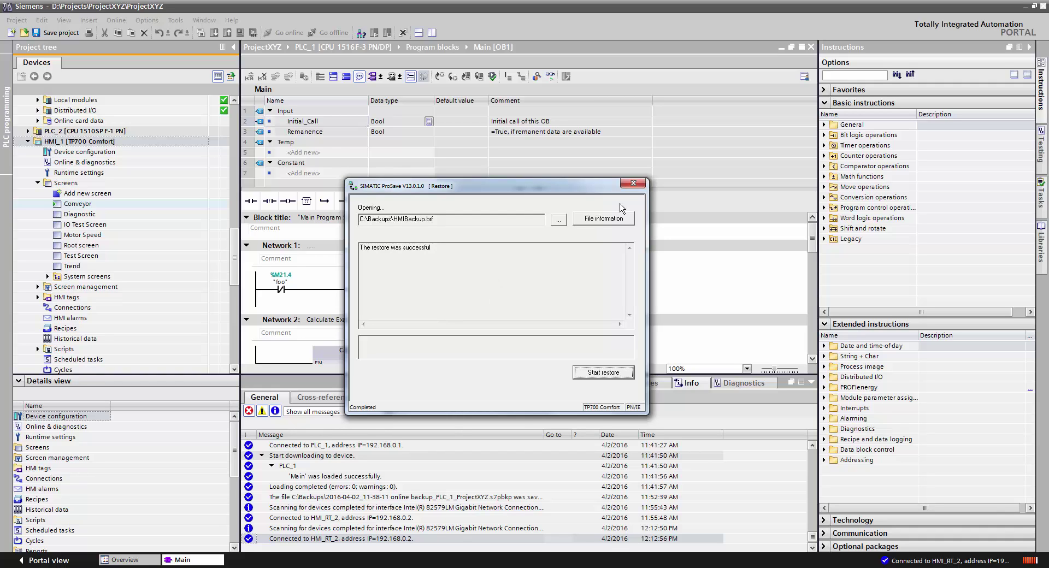
click(633, 184)
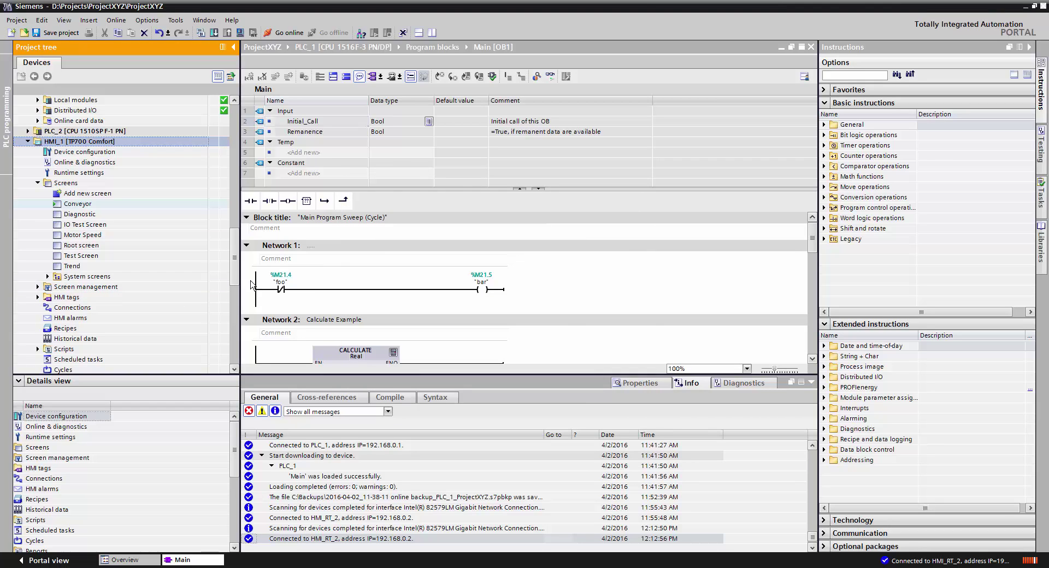